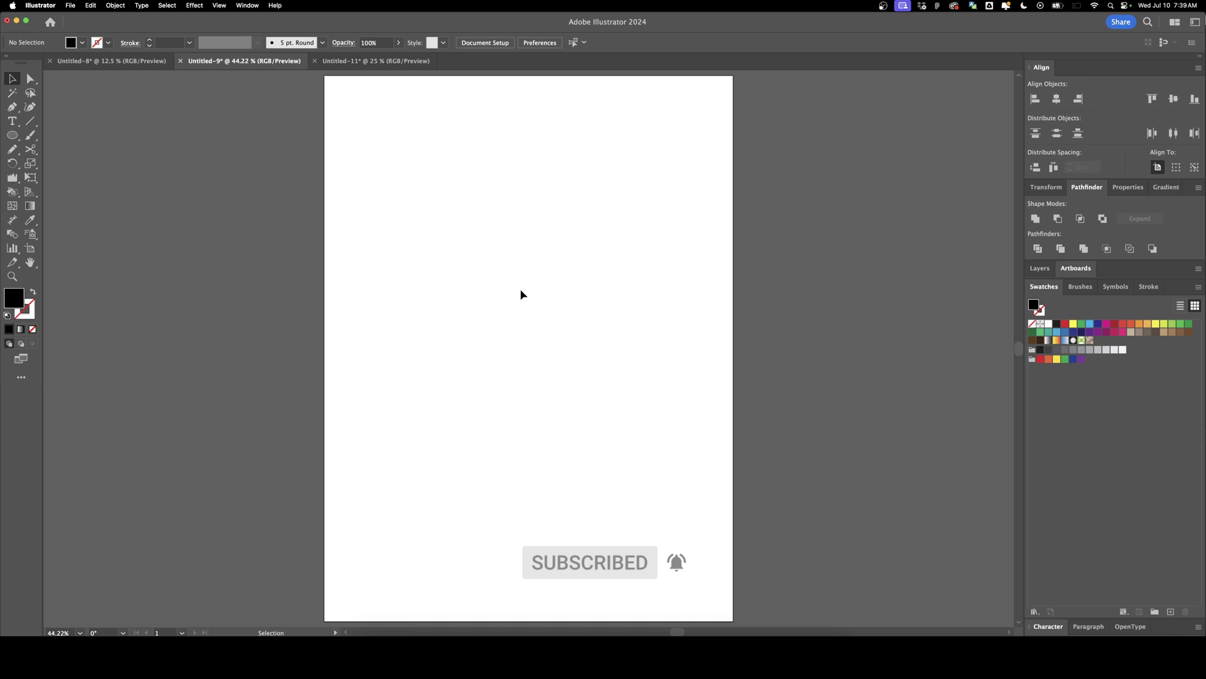
Add the text GHOST in Futura Bold on the artboard's upper half and enlarge it to about 242 pt
key("t")
left_click(464, 270)
type("GHOST")
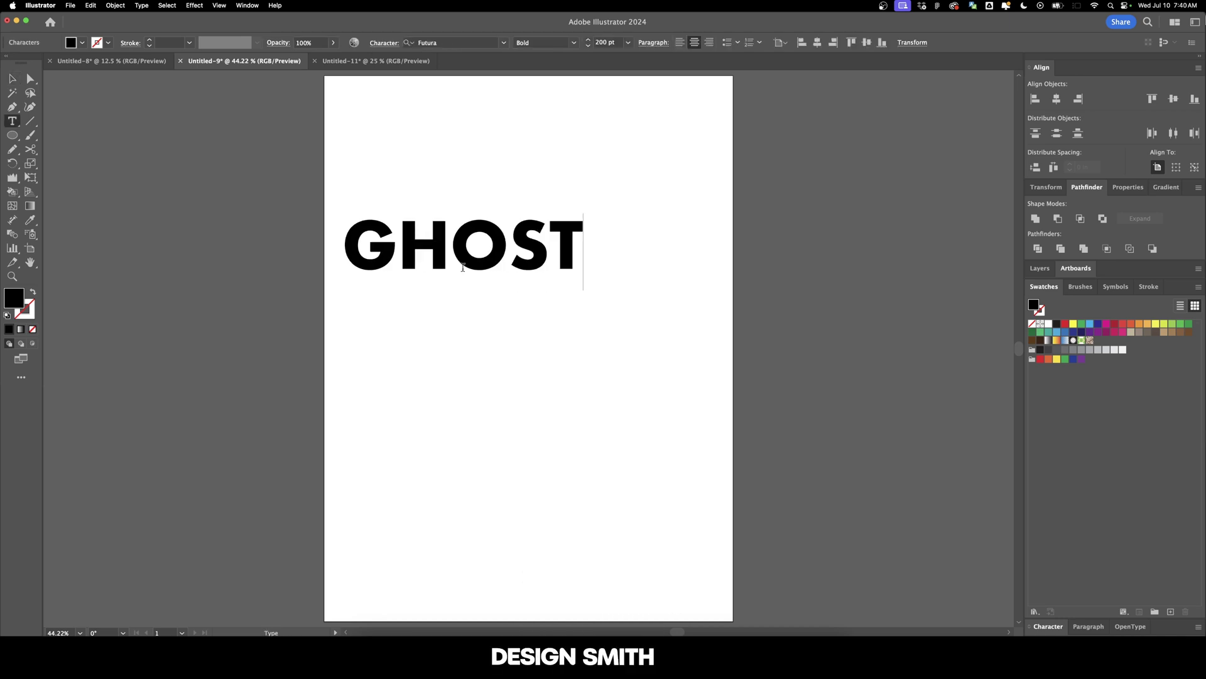
key("Escape")
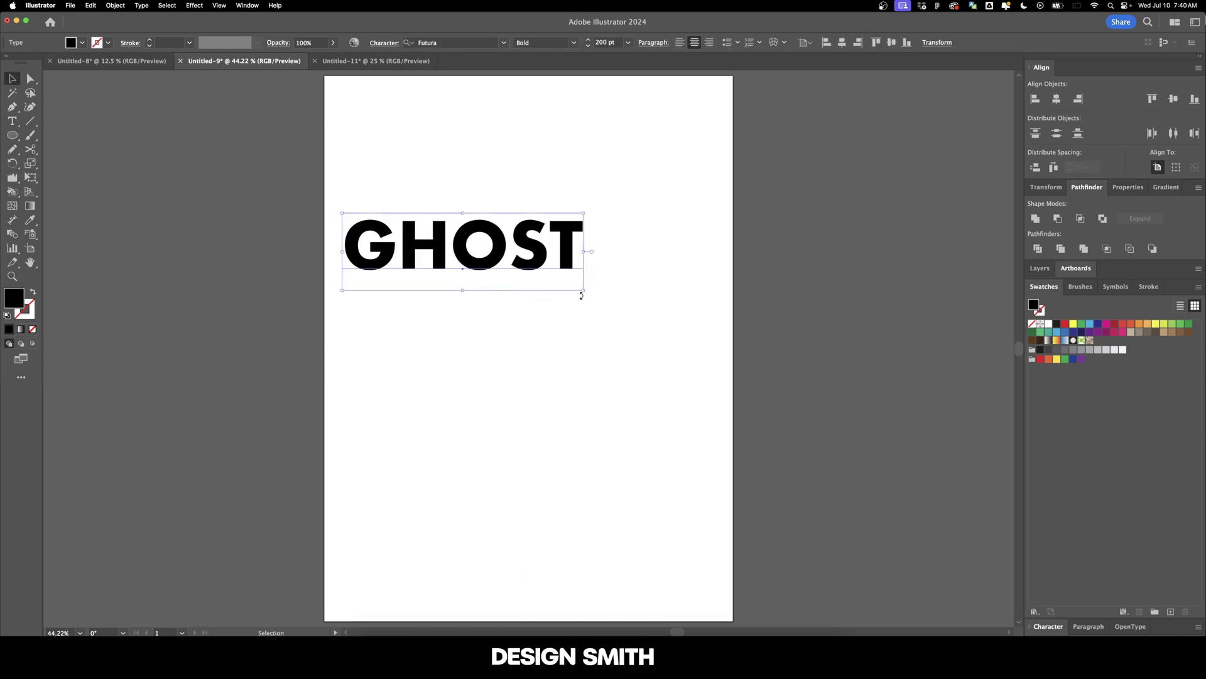
left_click_drag(585, 292, 633, 308)
double_click(599, 258)
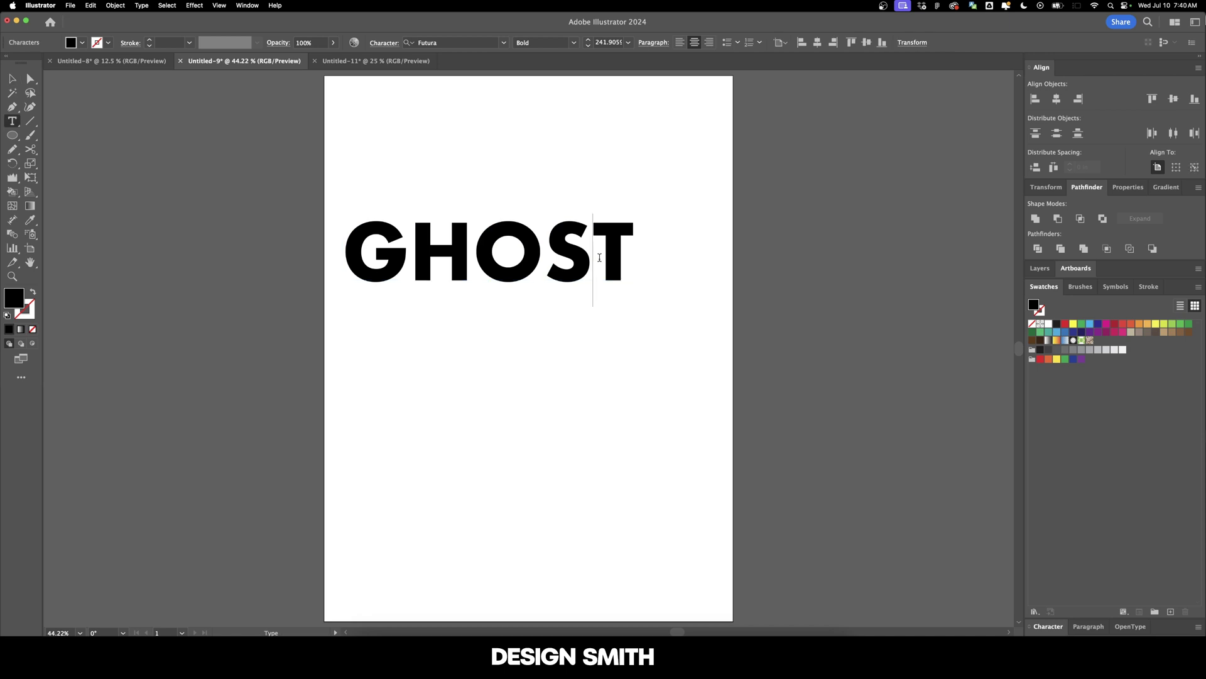
key("Escape")
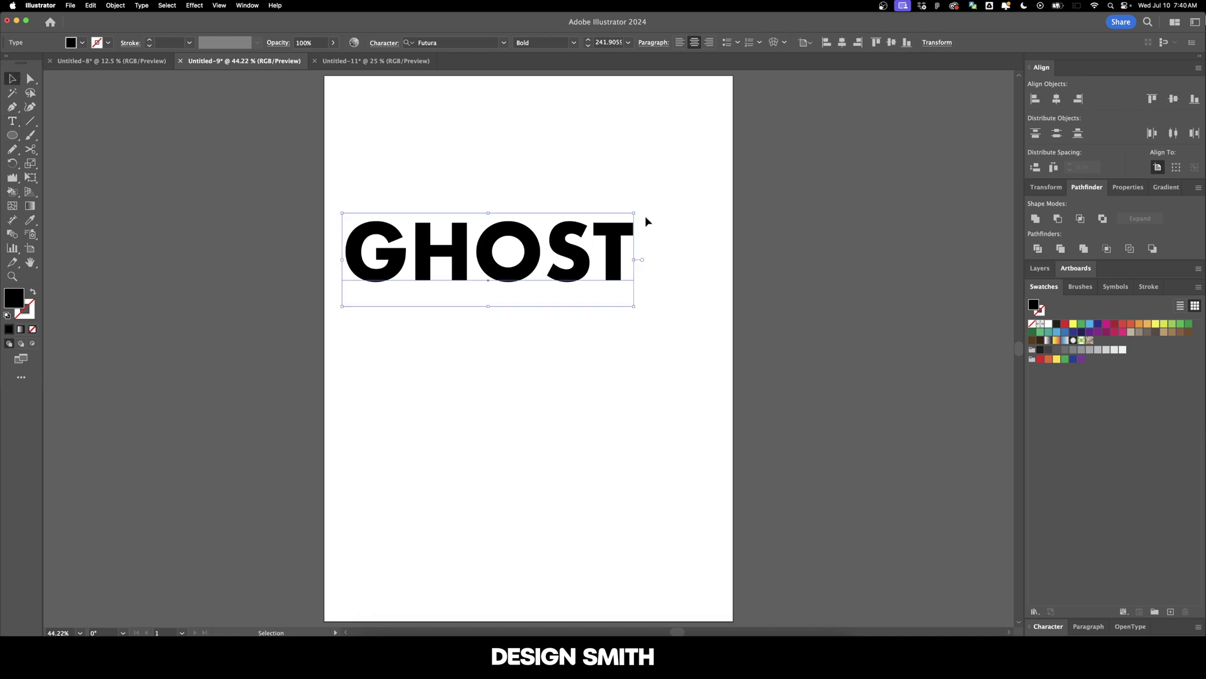
Convert the GHOST text to outlines and ungroup it into separate letters
left_click(142, 5)
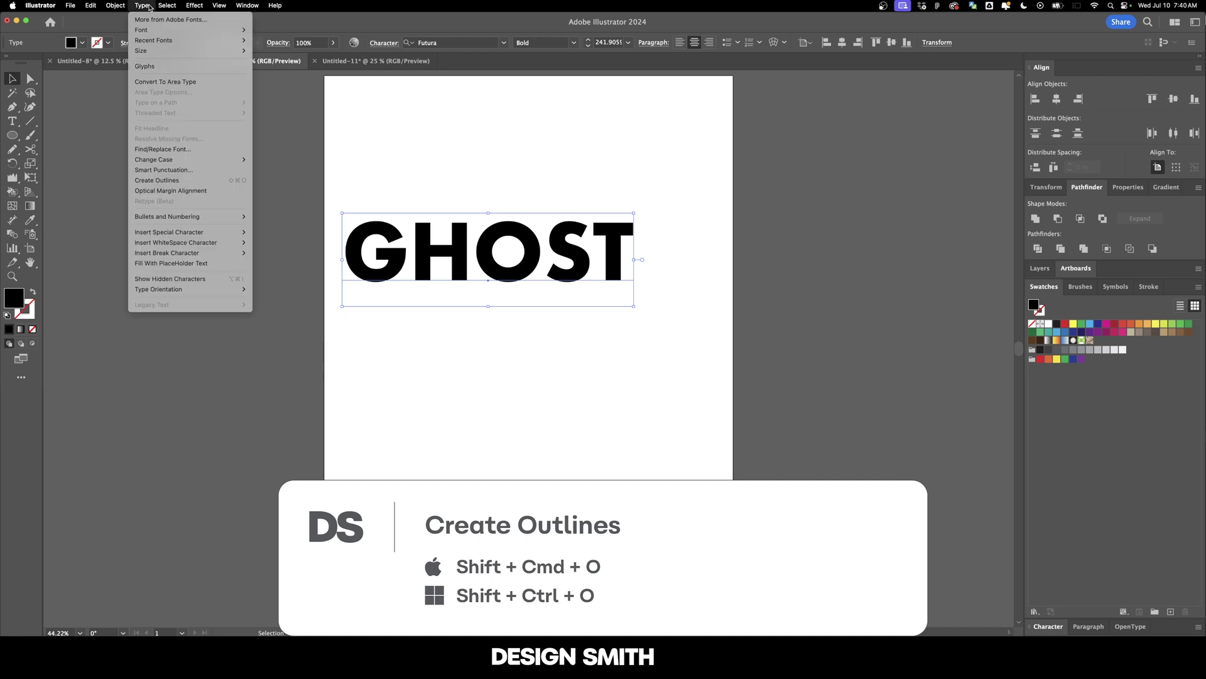
left_click(185, 181)
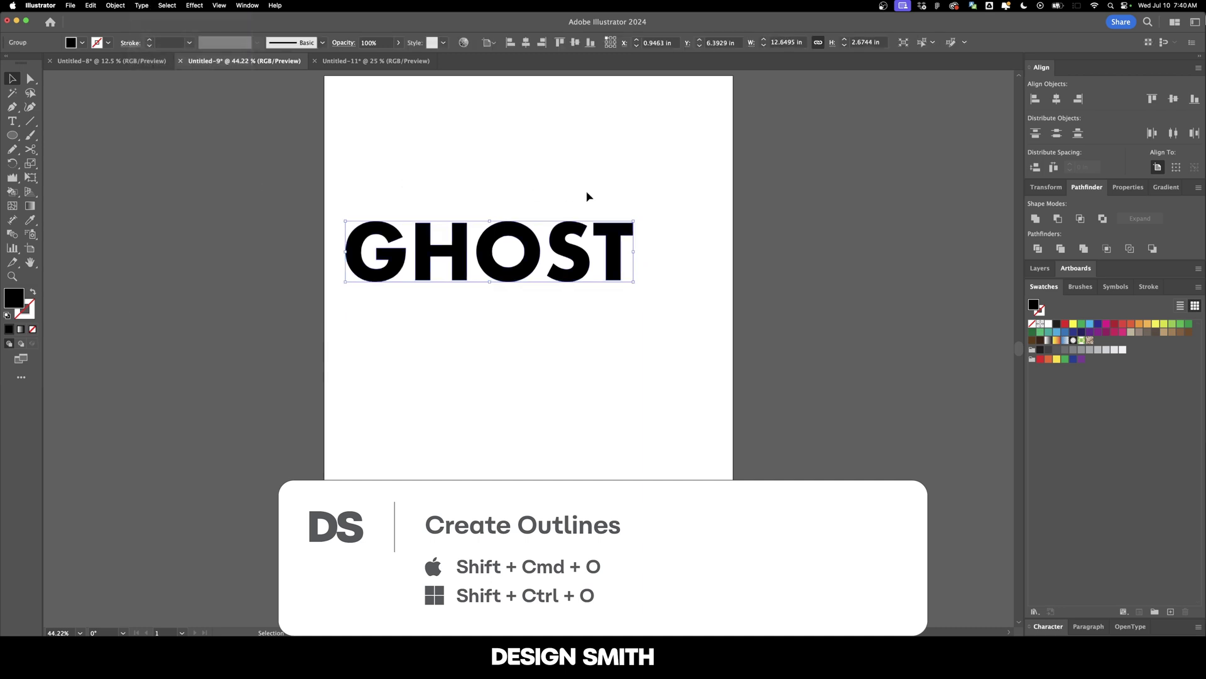
left_click(115, 5)
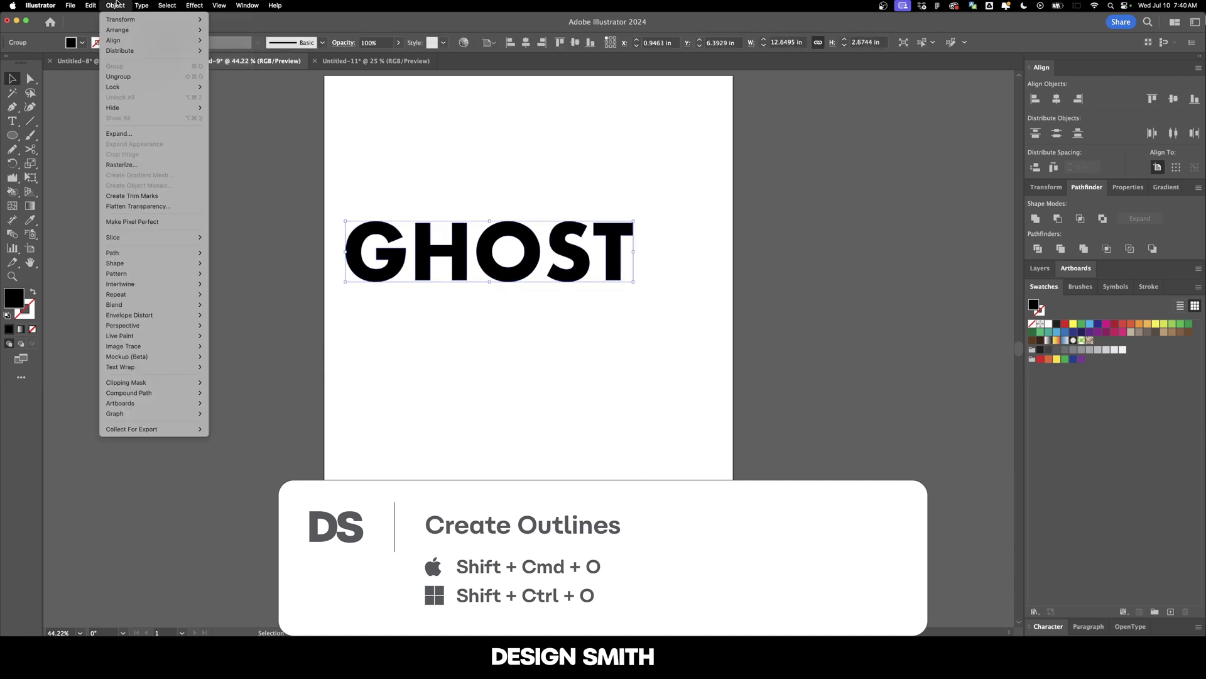
left_click(145, 75)
left_click(549, 161)
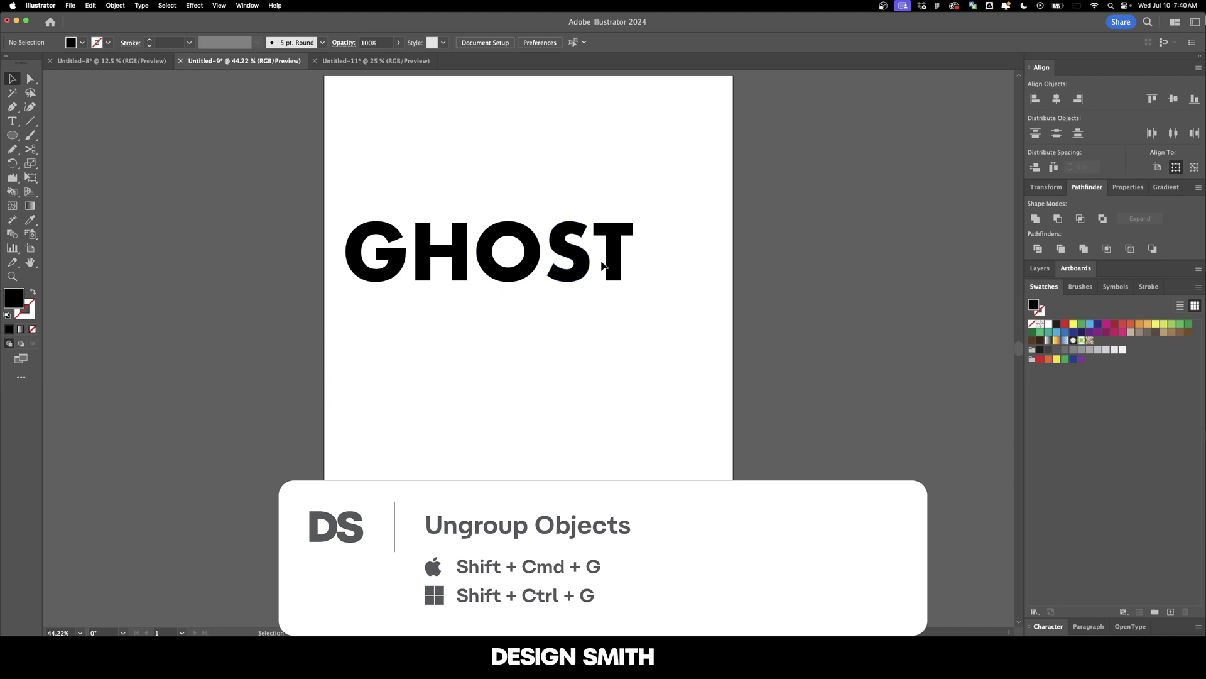
Spread the five letters apart into a vertical zigzag down the artboard, tilting them individually
left_click_drag(607, 260, 647, 394)
left_click_drag(575, 264, 593, 322)
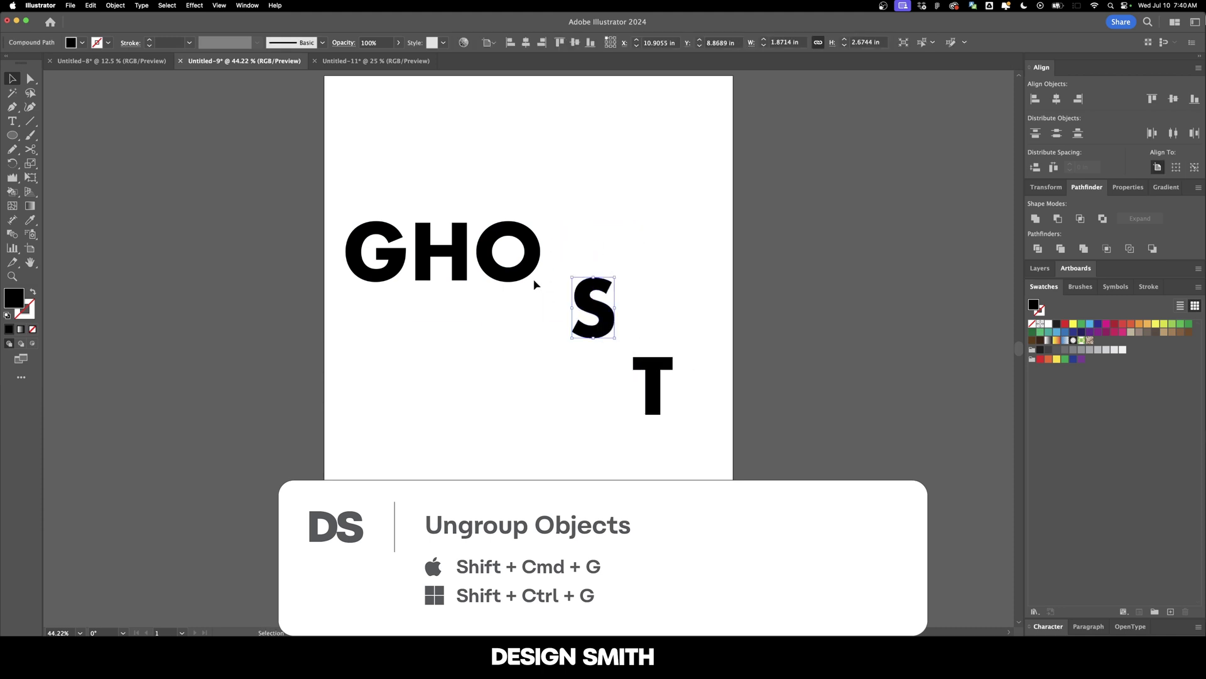
left_click_drag(537, 275, 552, 262)
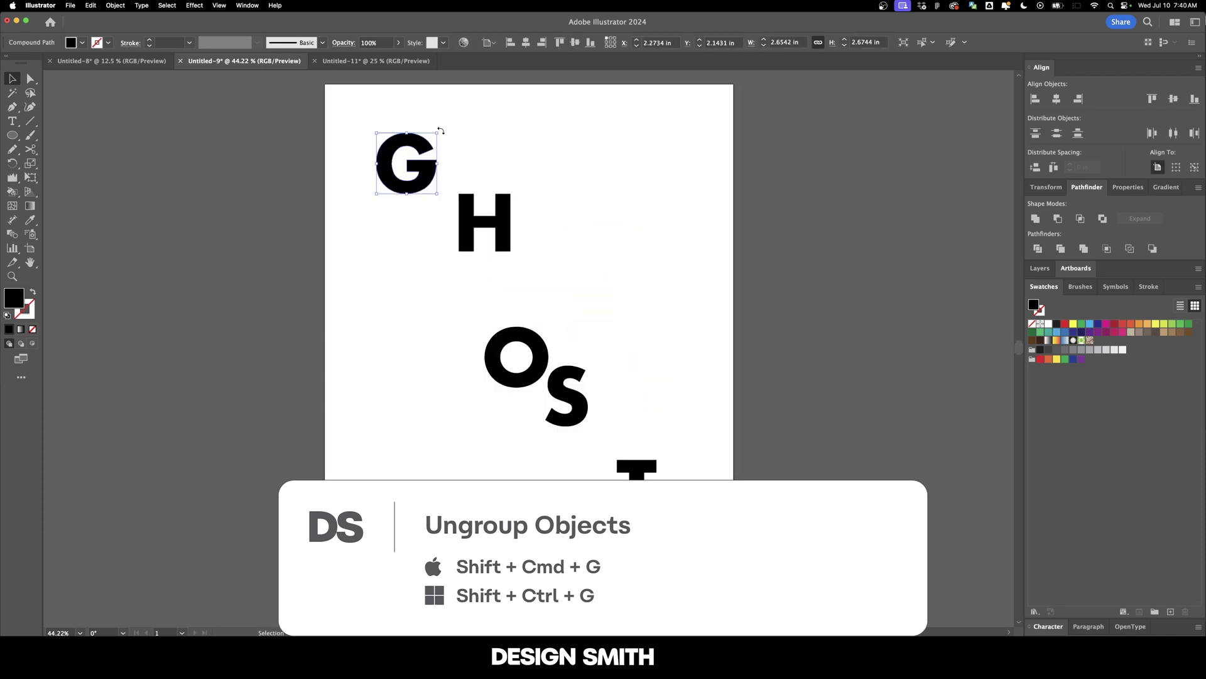
left_click_drag(442, 131, 422, 121)
left_click(486, 223)
left_click_drag(513, 190, 531, 193)
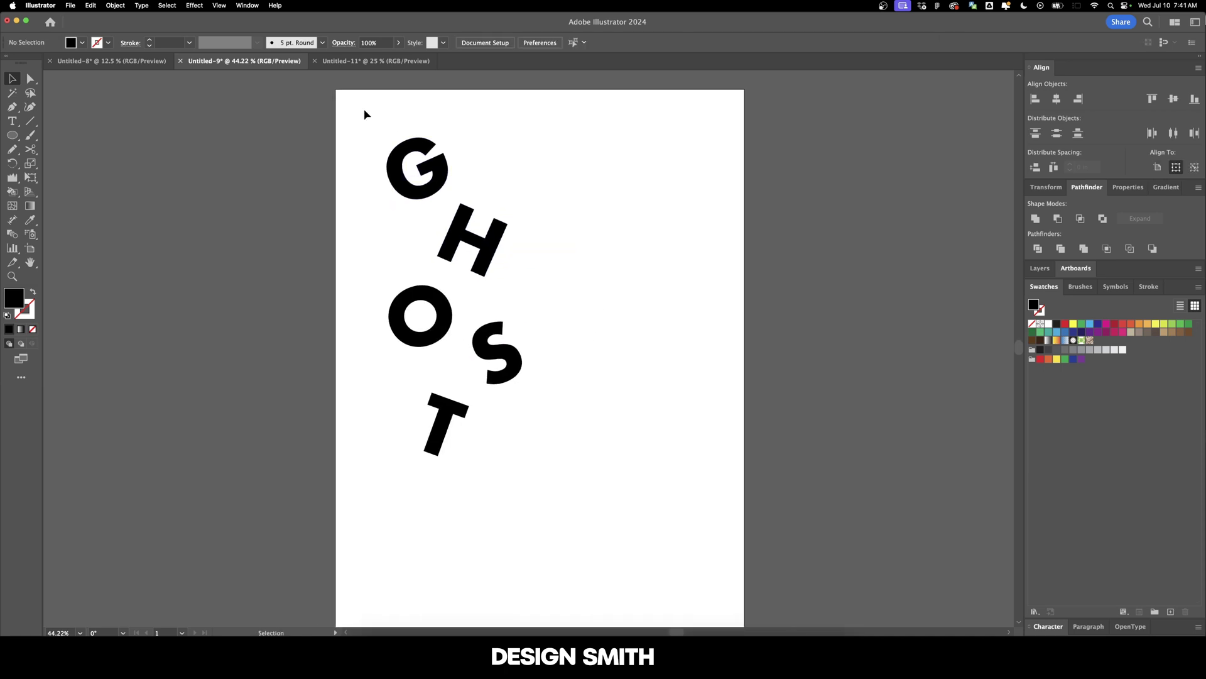
Select all the staggered letters and scale them up proportionally to about 21.5 in tall
left_click_drag(364, 111, 526, 460)
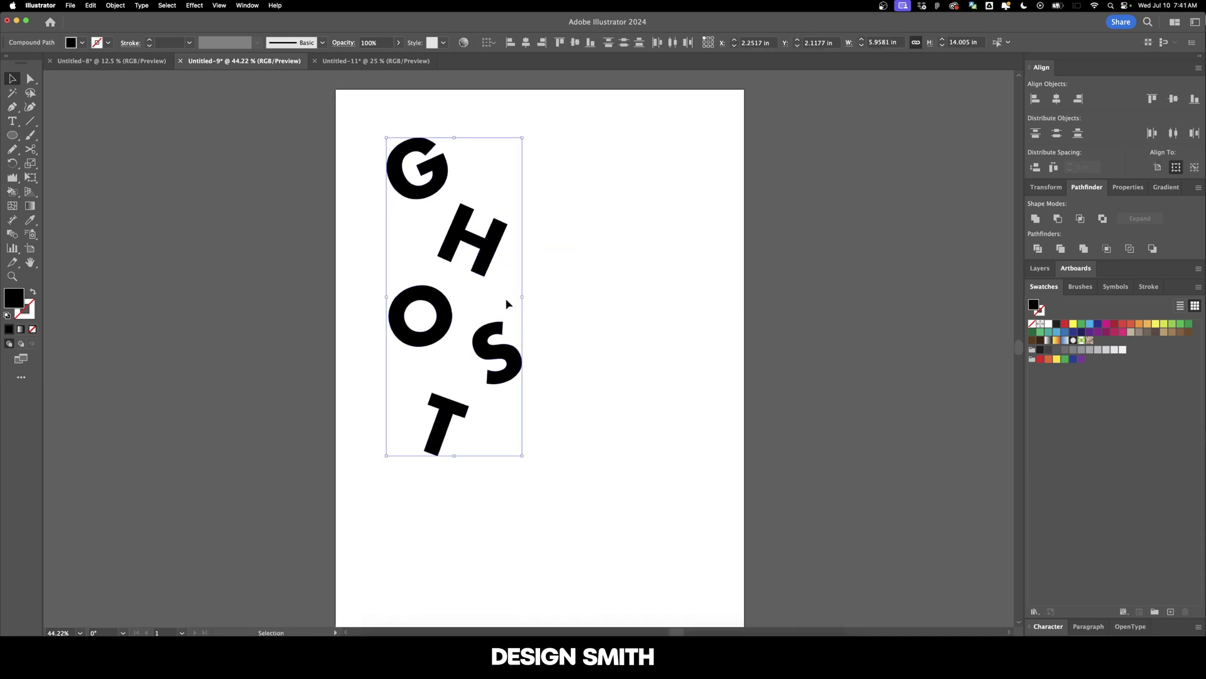
left_click_drag(492, 248, 527, 255)
left_click_drag(558, 465, 626, 578)
left_click_drag(646, 549, 644, 533)
scroll(644, 534, "down", 1)
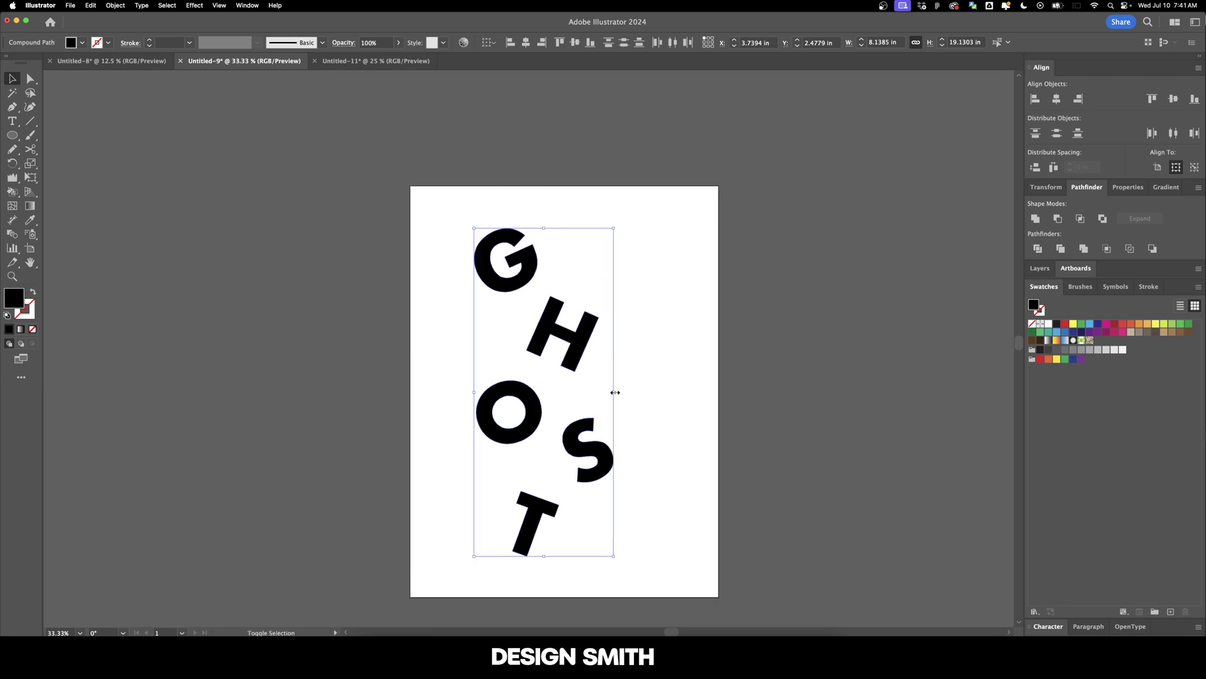
left_click_drag(615, 393, 623, 393)
Fill the letters G, O and T with green and the letters H and S with purple
left_click(511, 239)
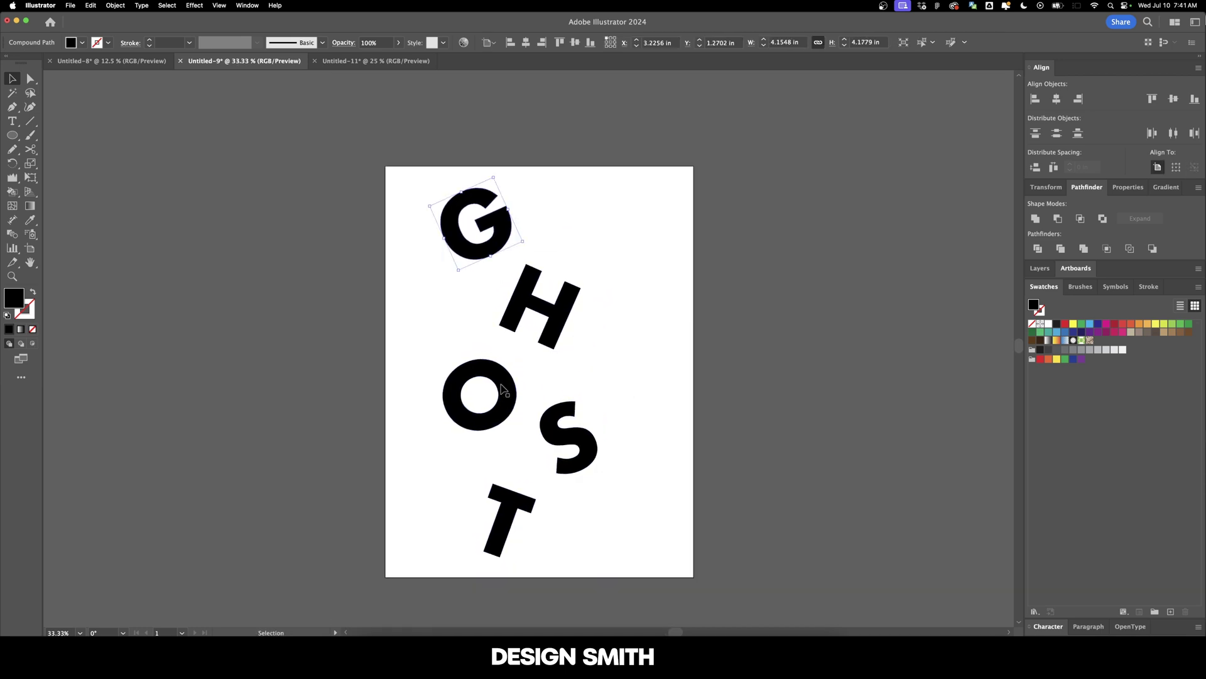
left_click(503, 388, "shift")
left_click(520, 515, "shift")
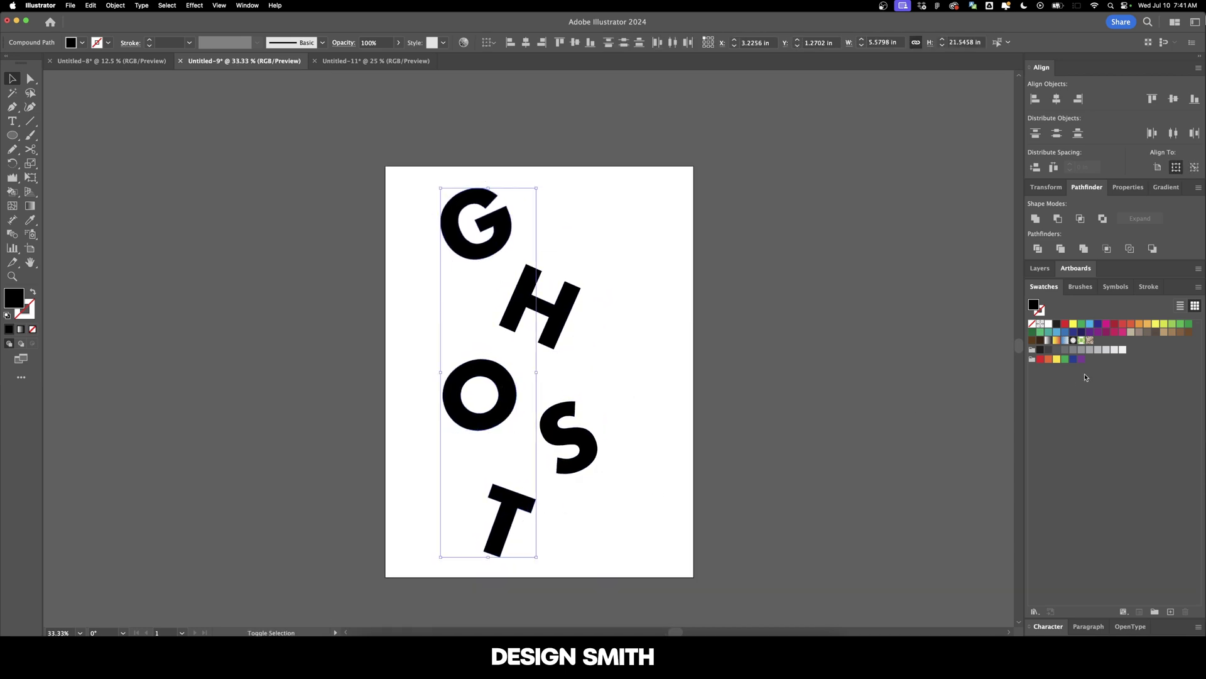
left_click(1041, 332)
left_click(644, 310)
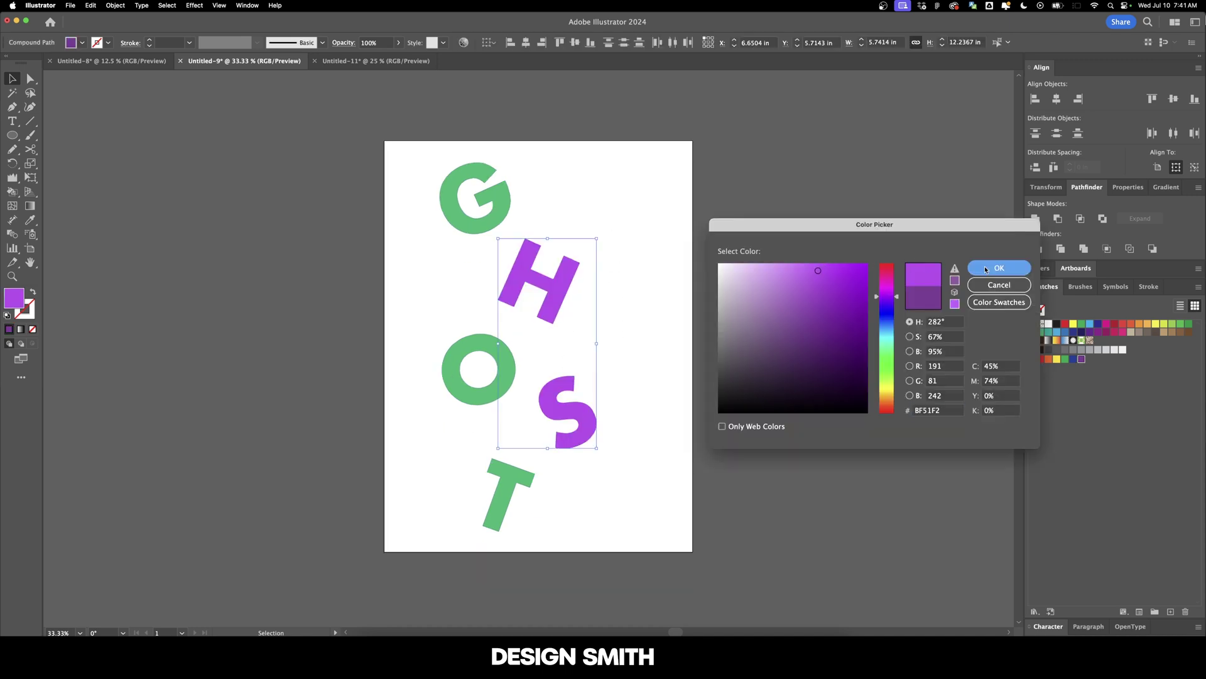
key("Return")
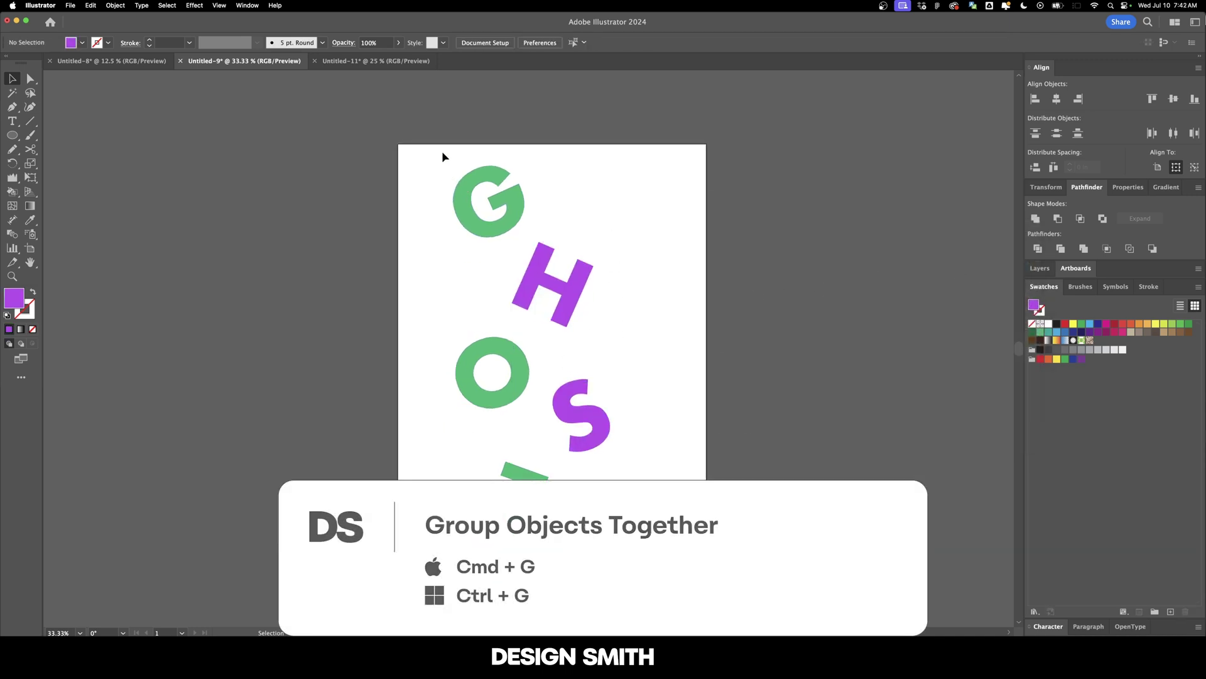
Group all five colored letters and center the group horizontally and vertically on the artboard
key("super+a")
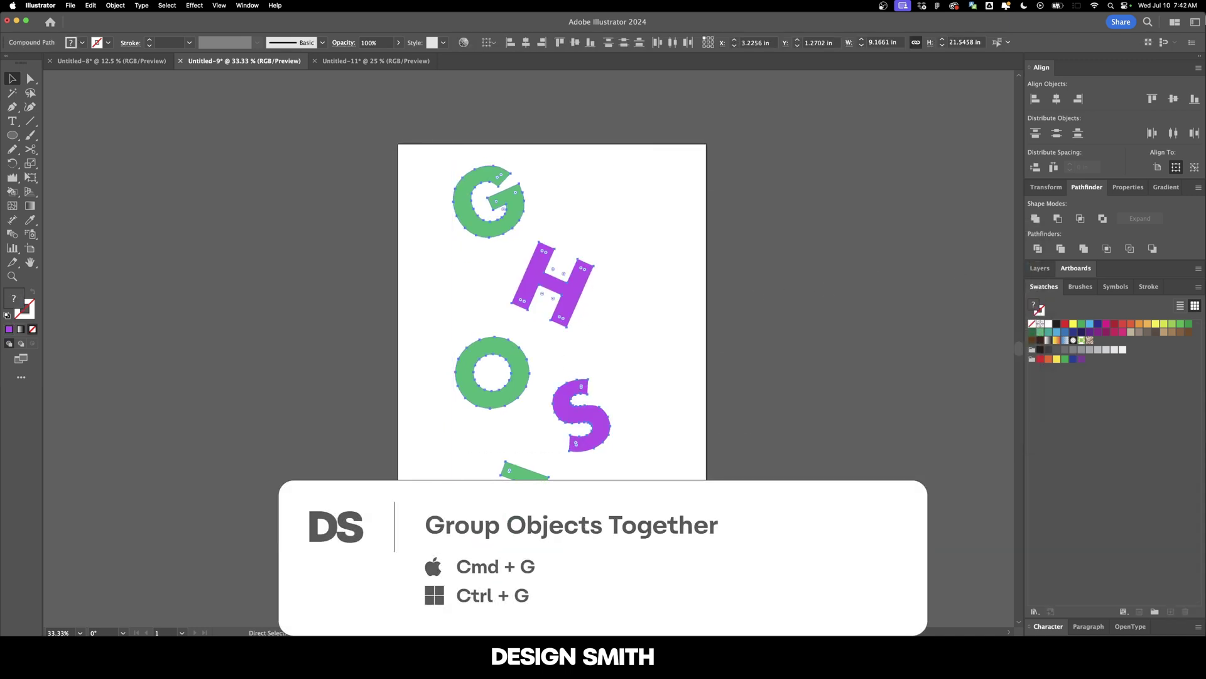
key("super+g")
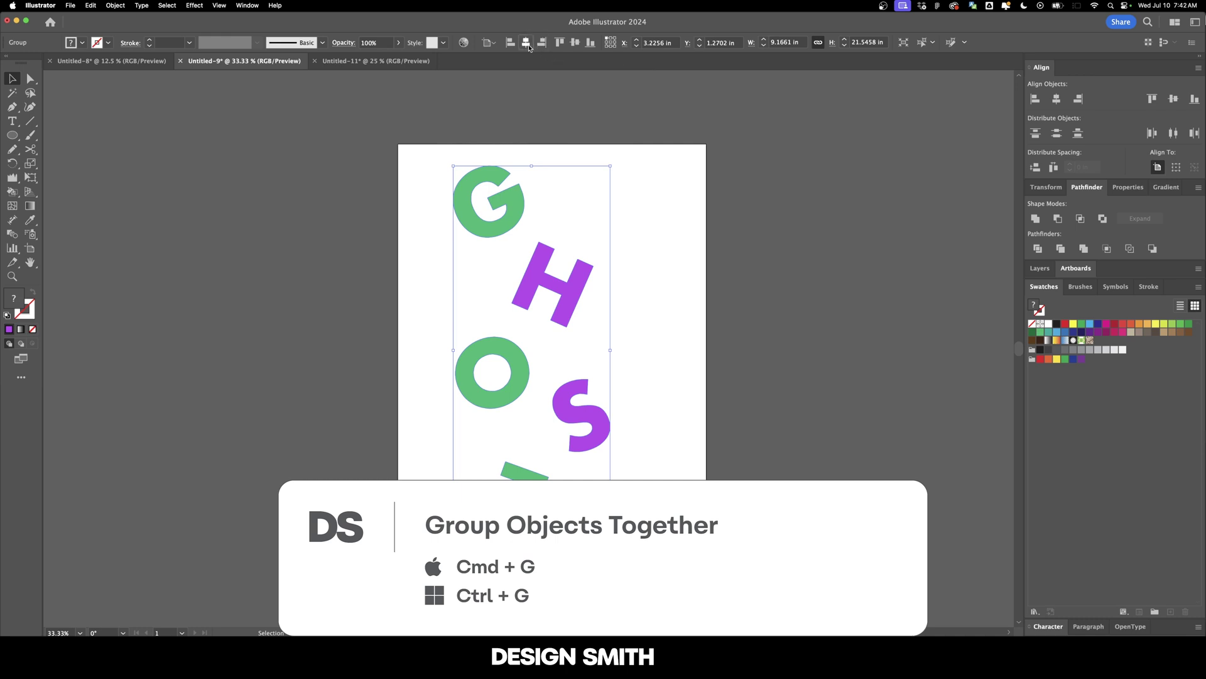
left_click(526, 42)
left_click(574, 42)
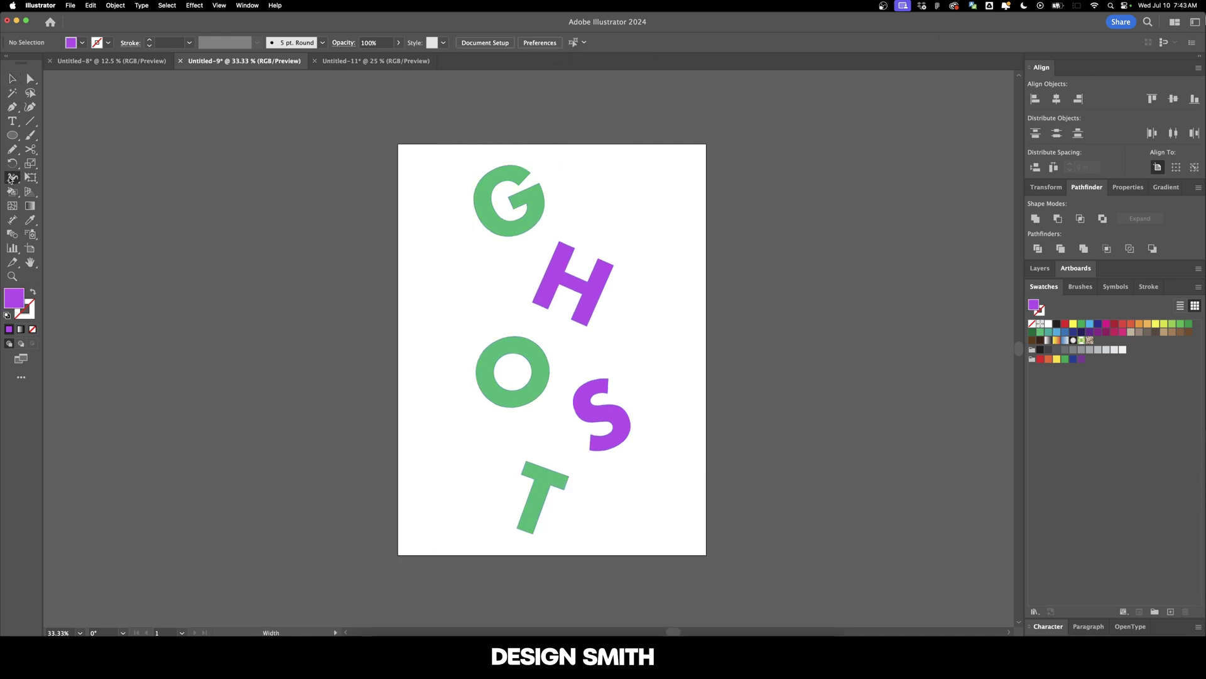
Set the Pucker tool's brush width and height to 8 in and distort all five letters with it
left_click(11, 178)
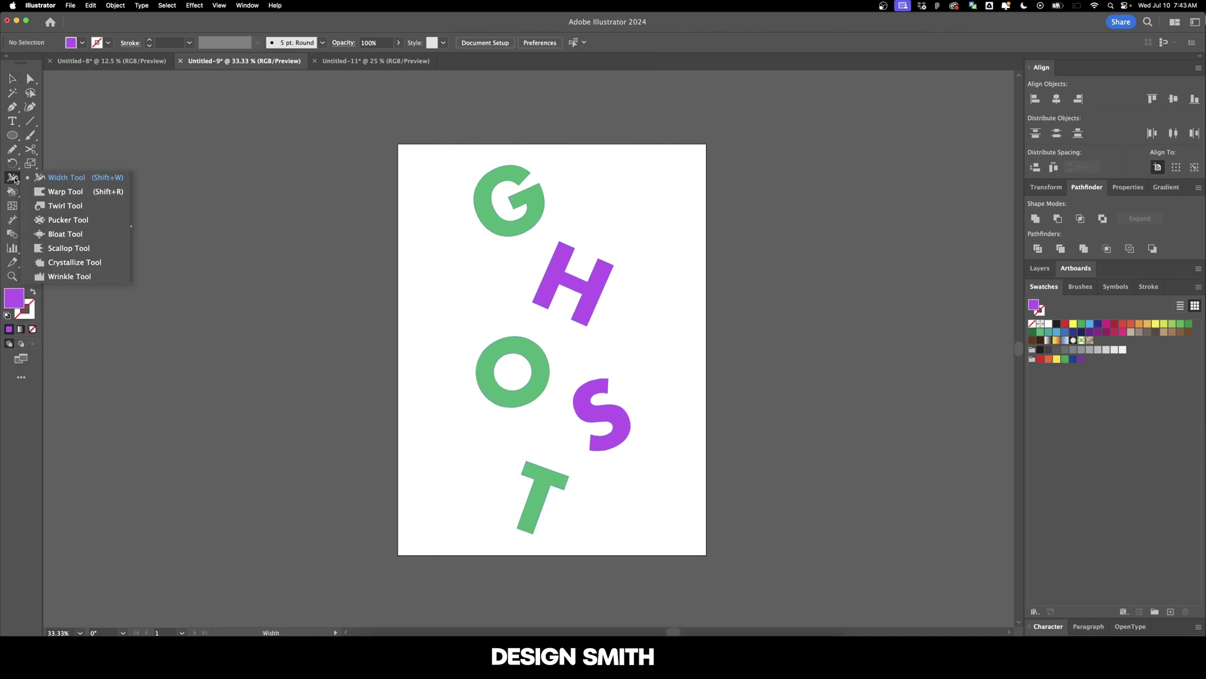
left_click(68, 219)
double_click(12, 177)
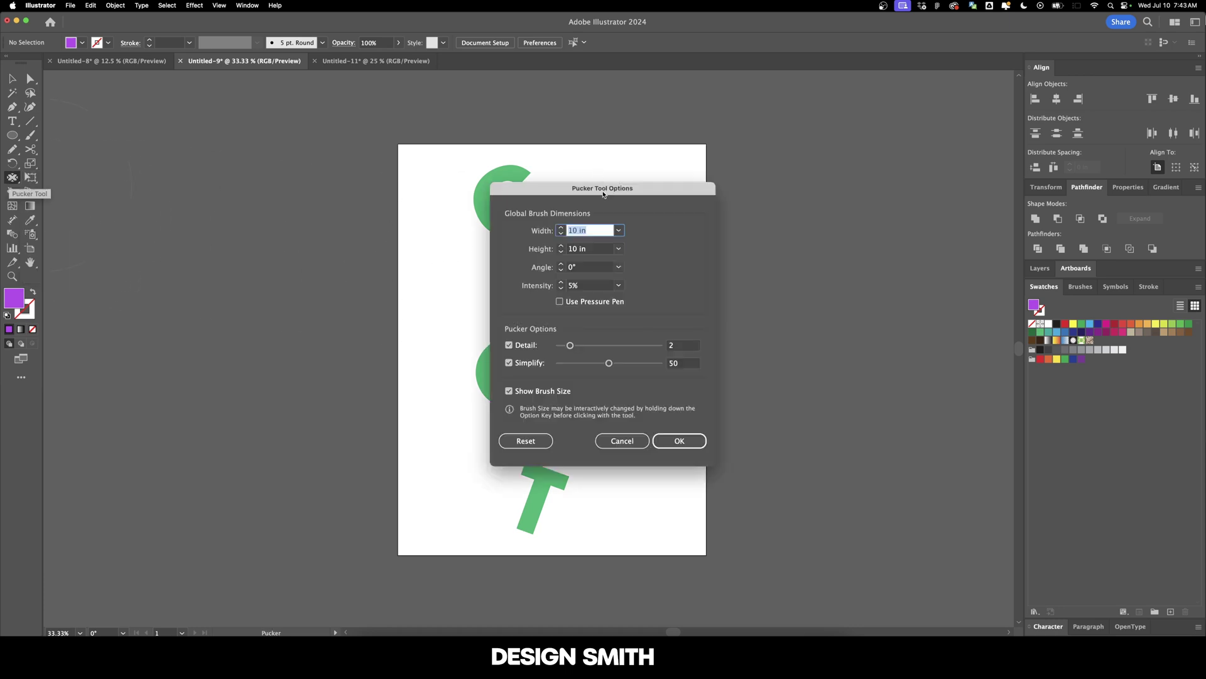
left_click_drag(606, 192, 727, 191)
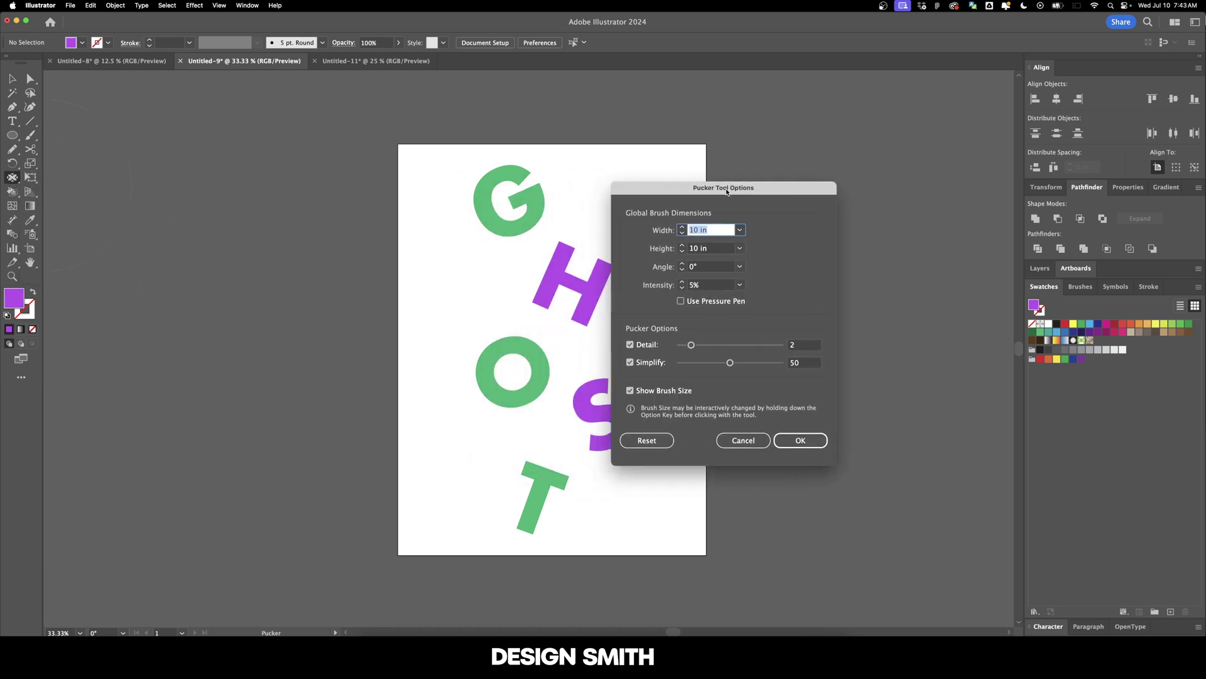
type("8")
key("Tab")
type("8")
key("Tab")
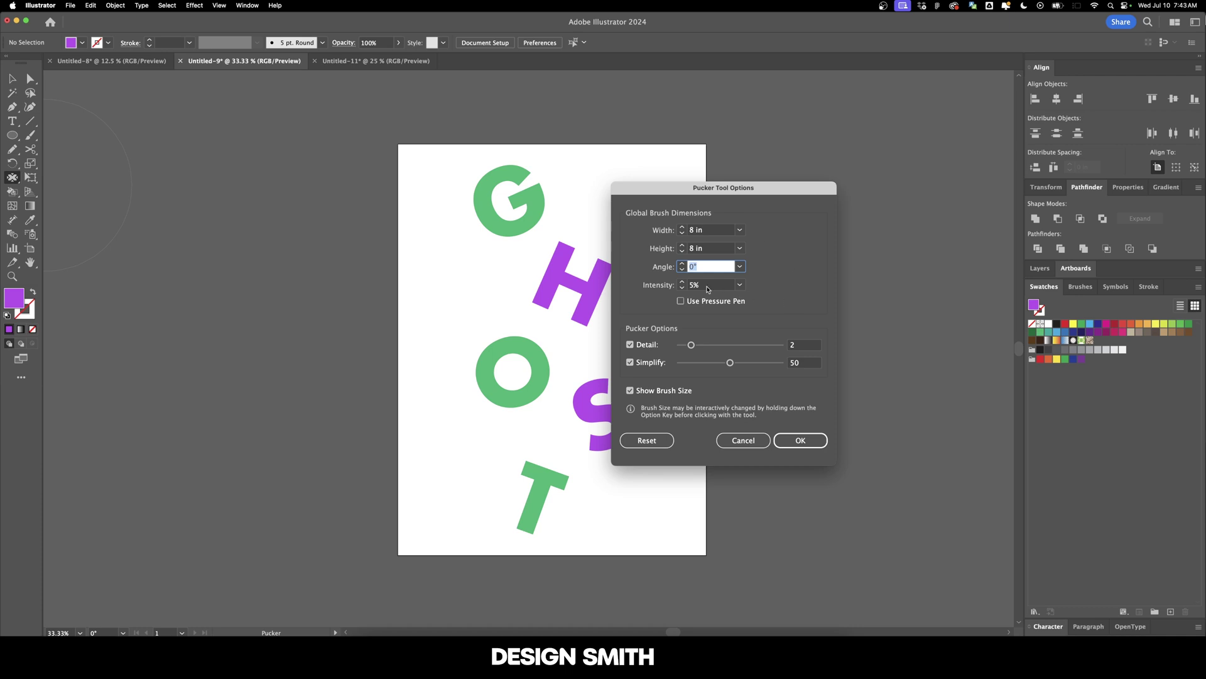
key("Tab")
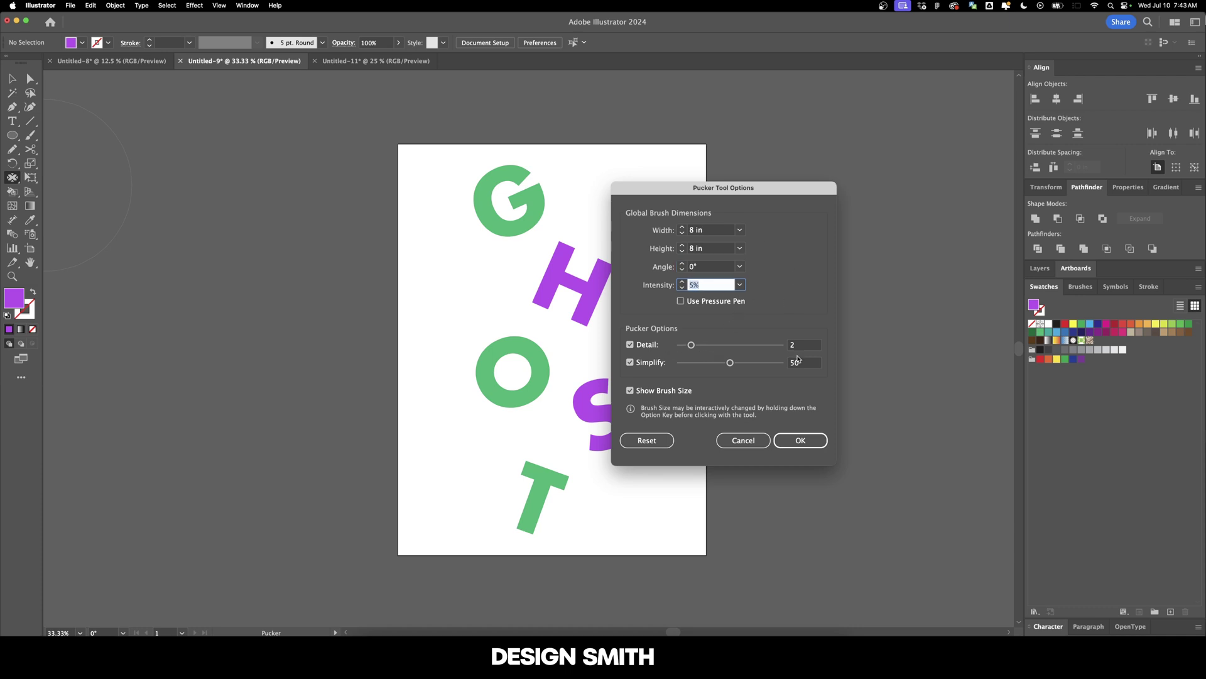
left_click(793, 440)
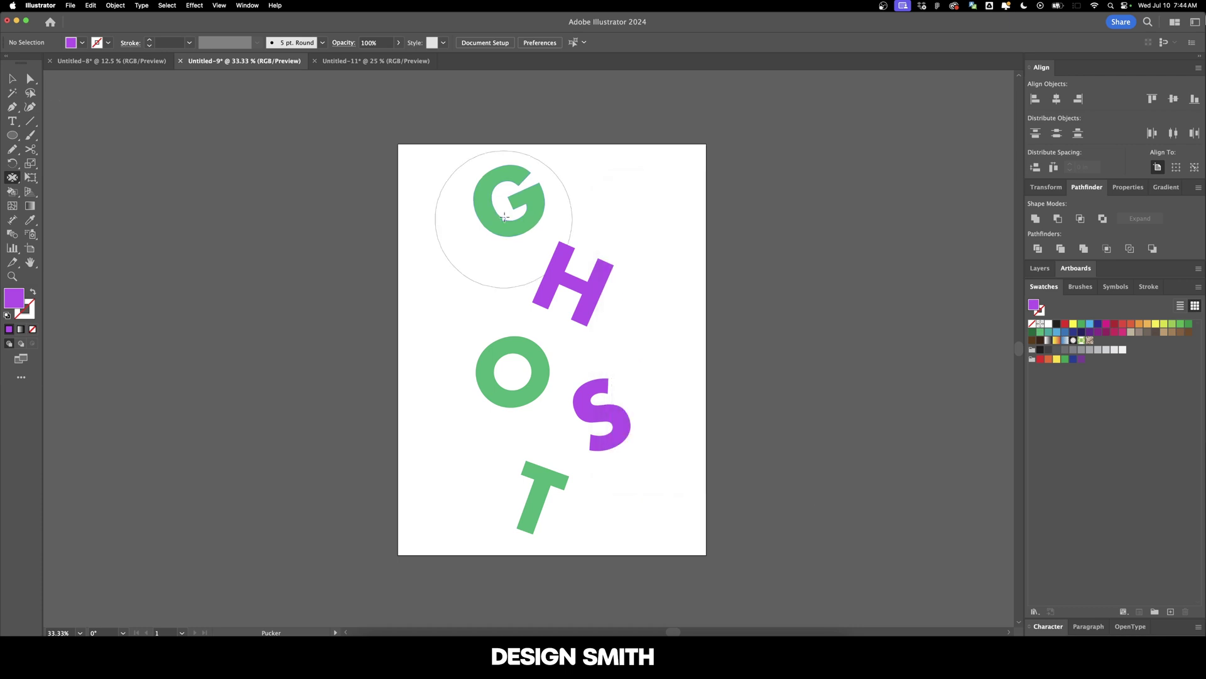
mouse_move(504, 218)
left_mouse_down()
mouse_move(530, 502)
mouse_move(593, 437)
left_mouse_up()
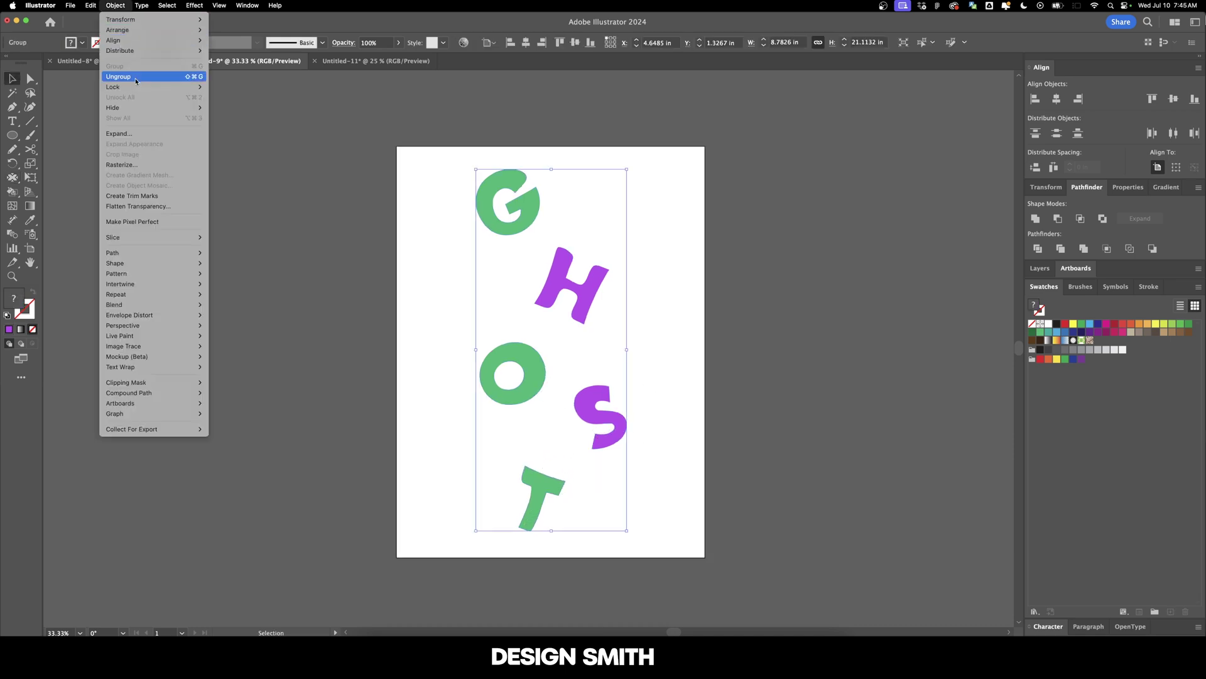
Ungroup the puckered letters and rearrange them into a tighter cluster with a smaller G and larger O and S
left_click(132, 78)
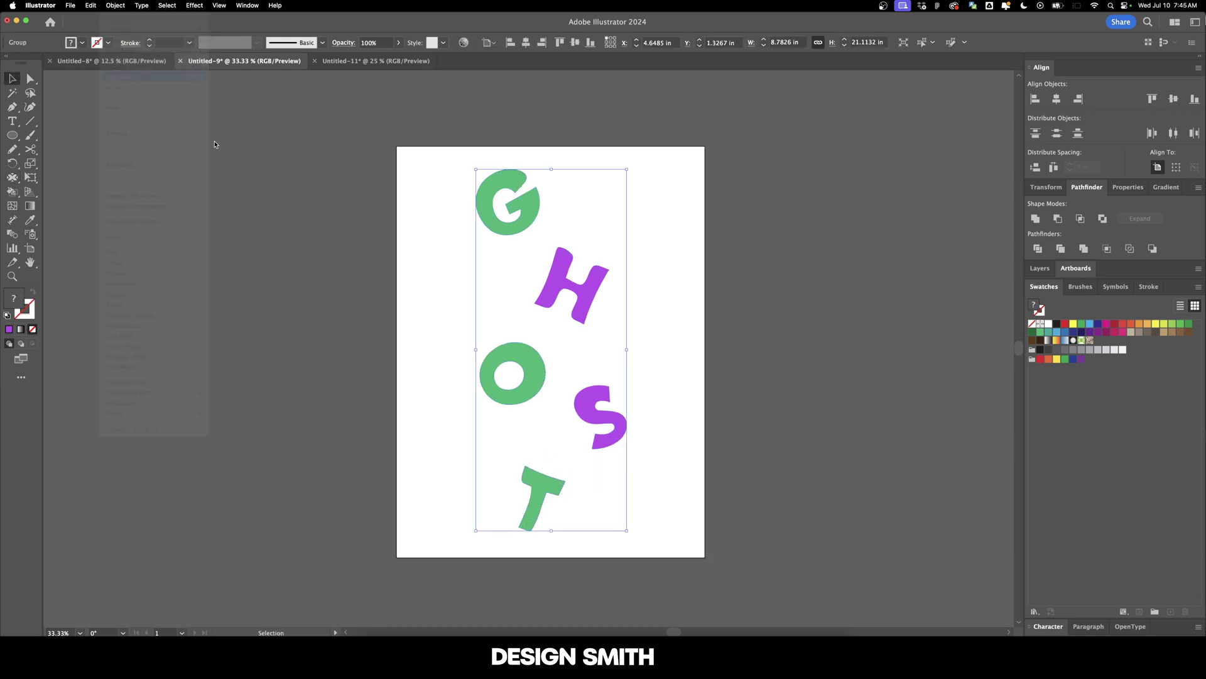
left_click_drag(587, 299, 599, 276)
left_click_drag(533, 370, 540, 328)
left_click_drag(590, 422, 572, 409)
left_click_drag(557, 490, 550, 471)
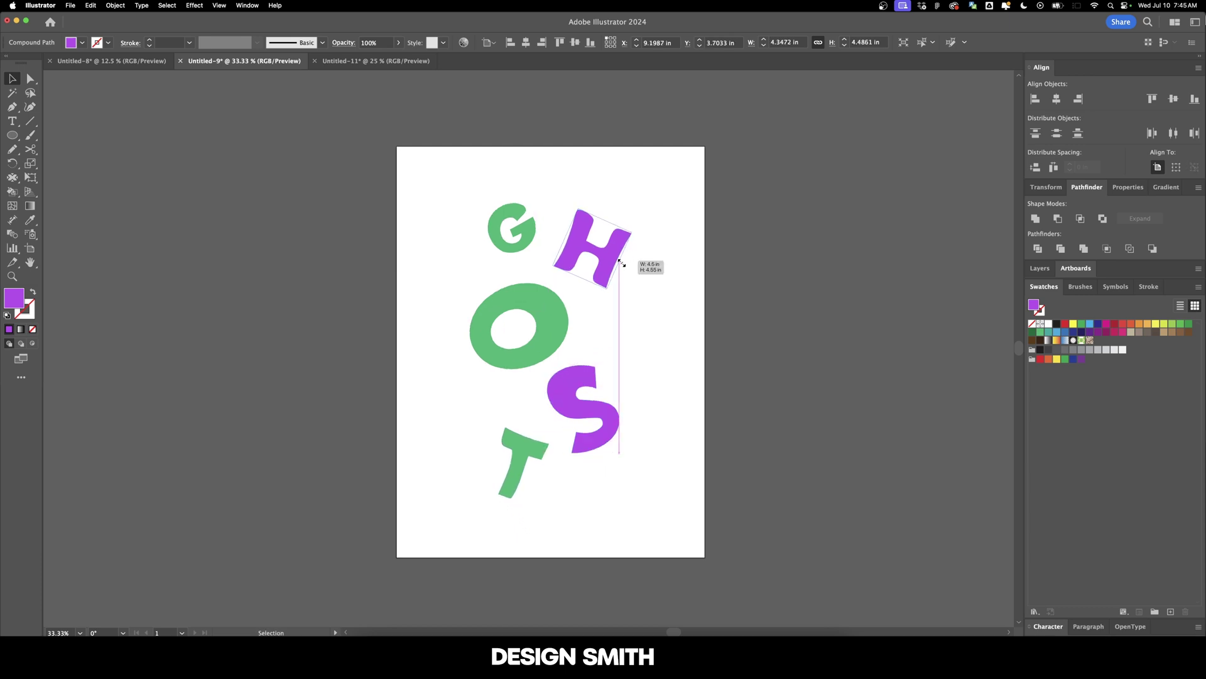
mouse_move(621, 263)
left_mouse_down()
mouse_move(633, 265)
mouse_move(610, 269)
left_mouse_up()
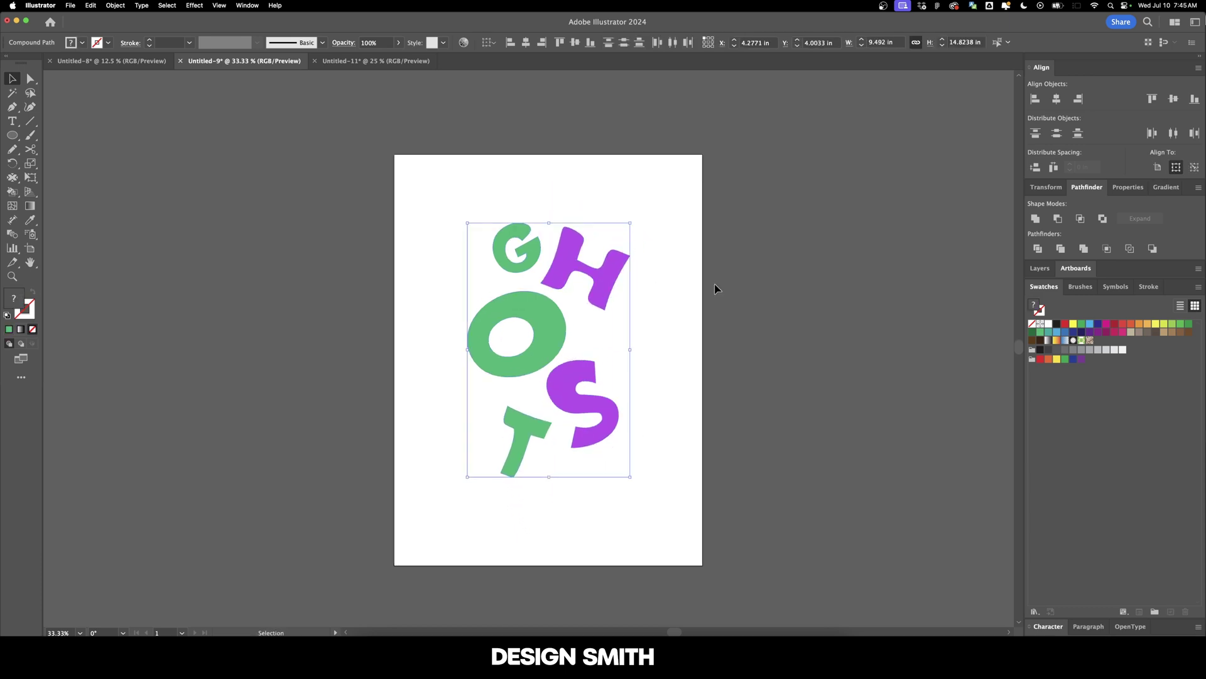
Regroup the rearranged letters and center the cluster on the artboard in both directions
key("a")
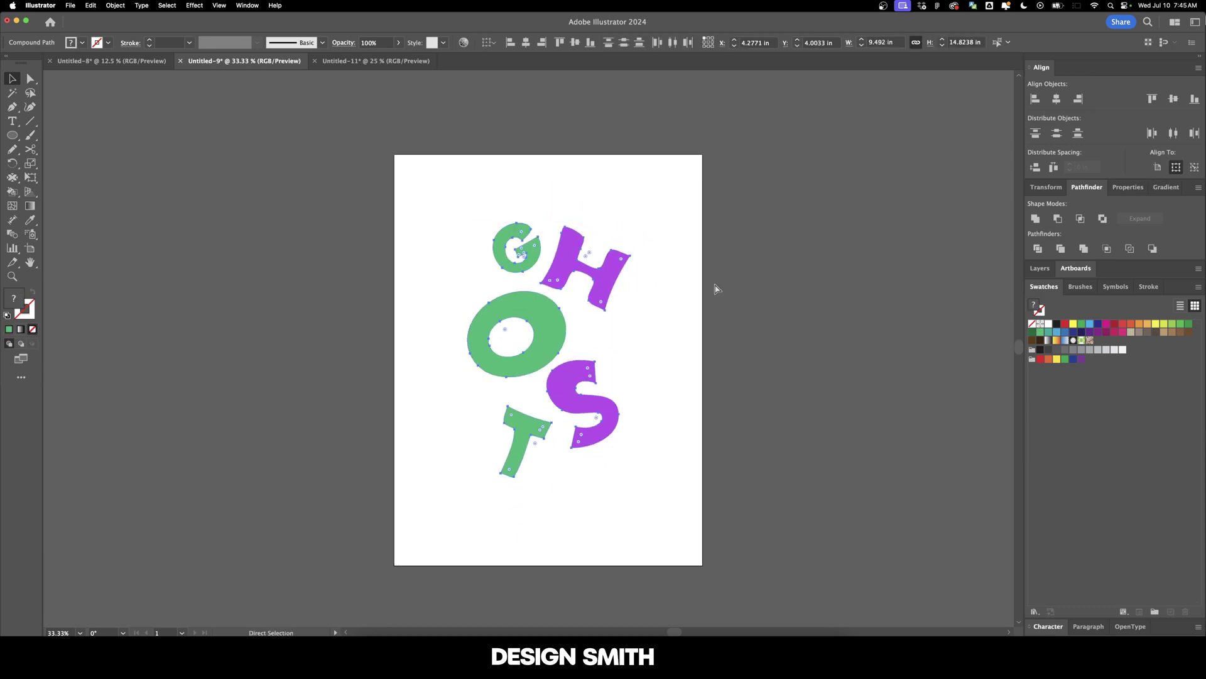
key("super+g")
left_click(525, 42)
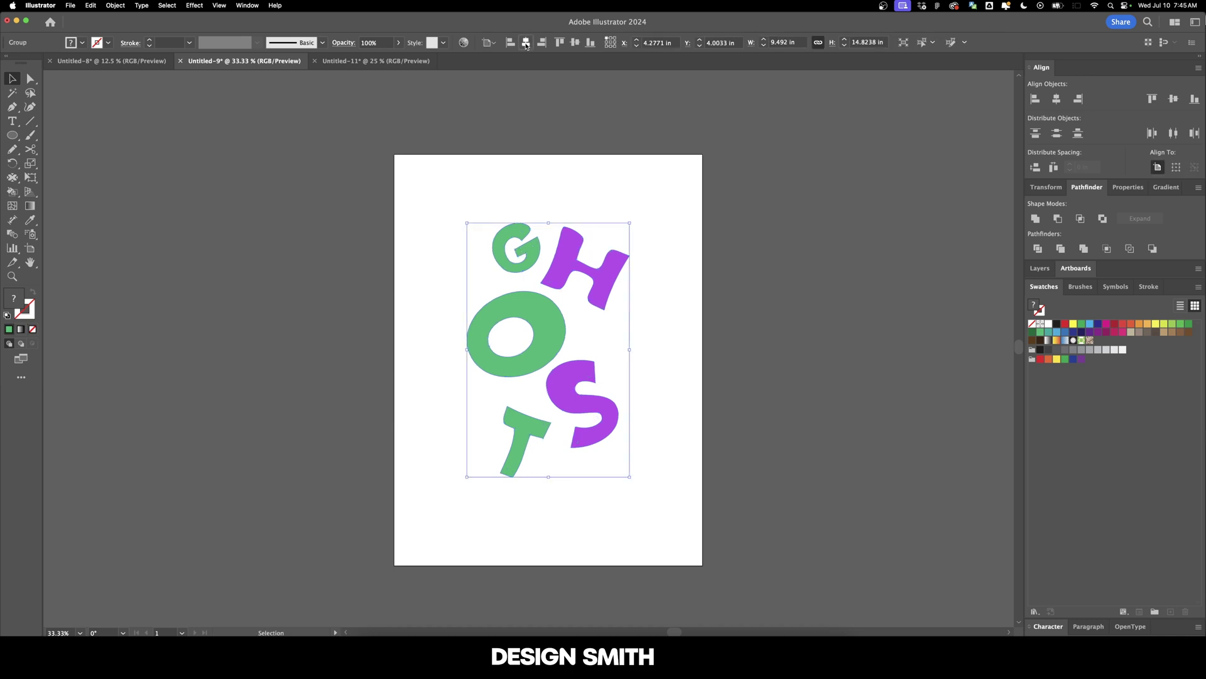
left_click(574, 43)
Enlarge the letter group proportionally to about 23 in high so it nearly fills the artboard's height
left_click(1048, 188)
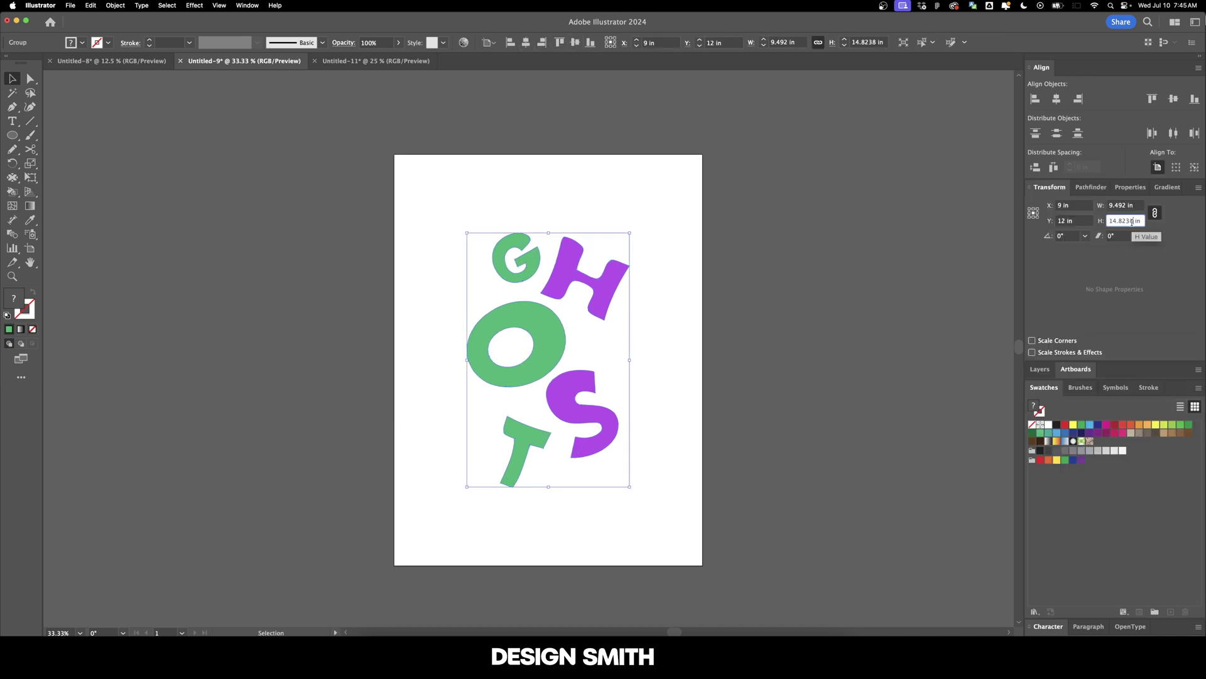
key("Up")
key("Up")
key("Up")
key("Up")
key("Up")
key("Up")
key("Up")
key("Up")
key("Up")
key("Up")
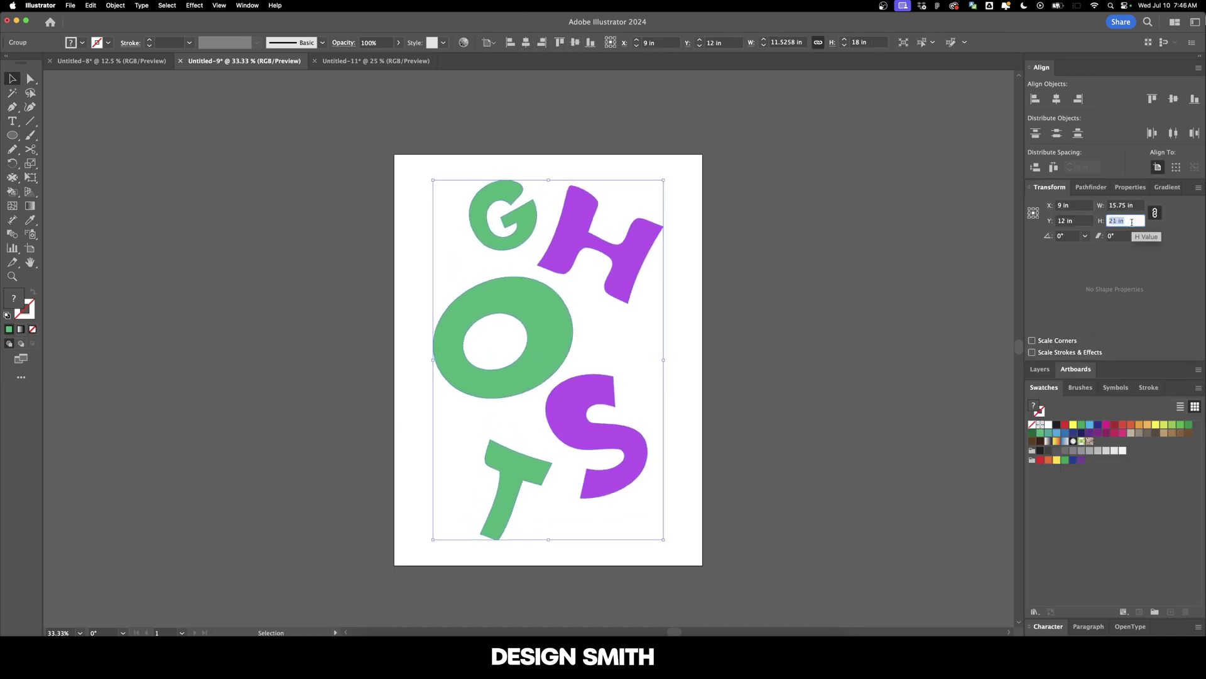
key("Down")
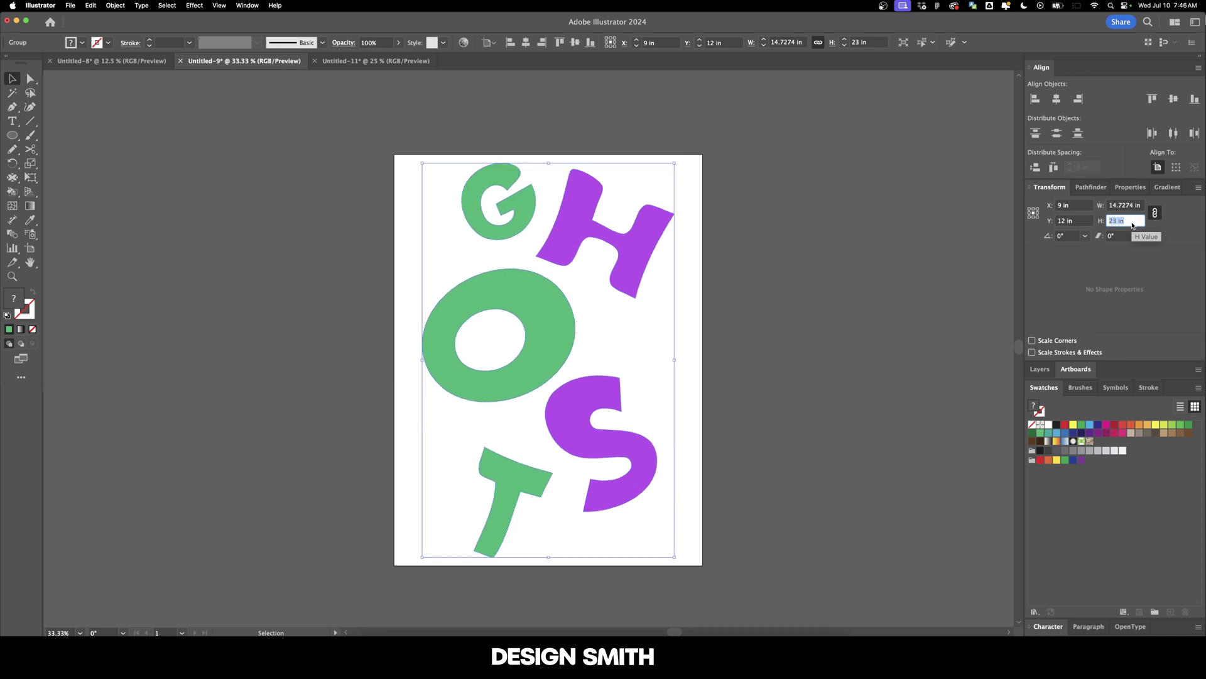
key("Down")
key("Down")
key("Down")
key("Return")
Switch to Photoshop and paste the copied lettering into the blank 18 × 24 in document as a Smart Object
left_click_drag(406, 162, 732, 552)
key("super+shift+a")
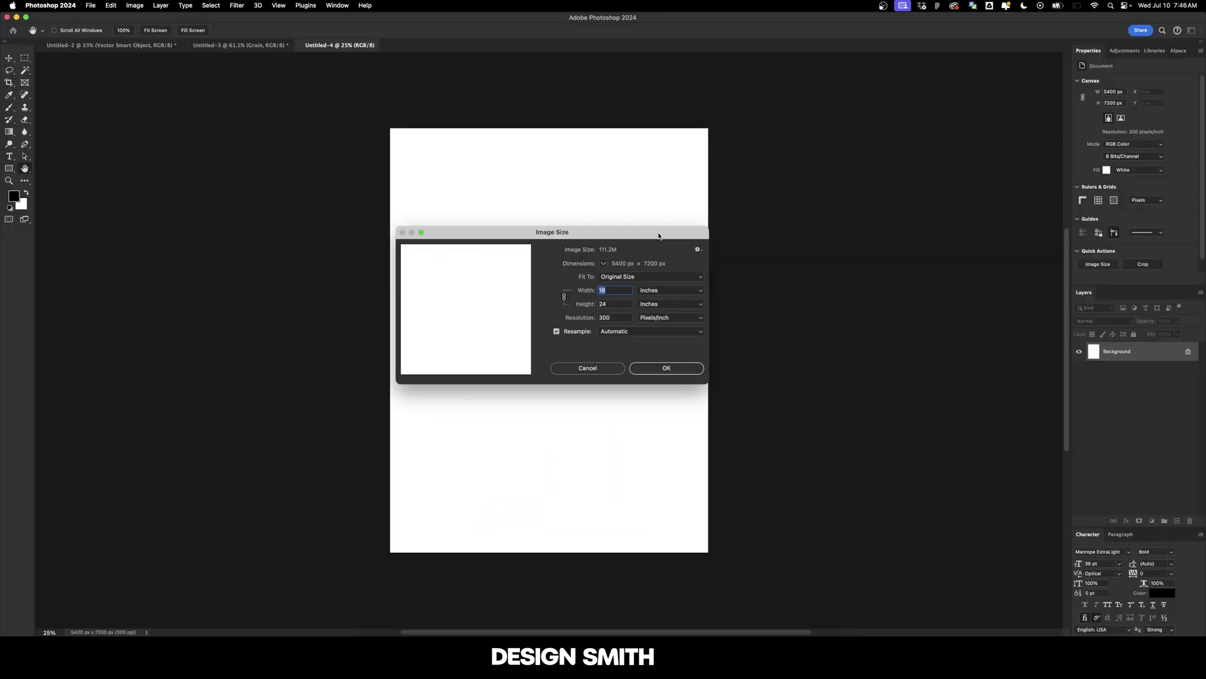
key("Escape")
key("v")
key("super+v")
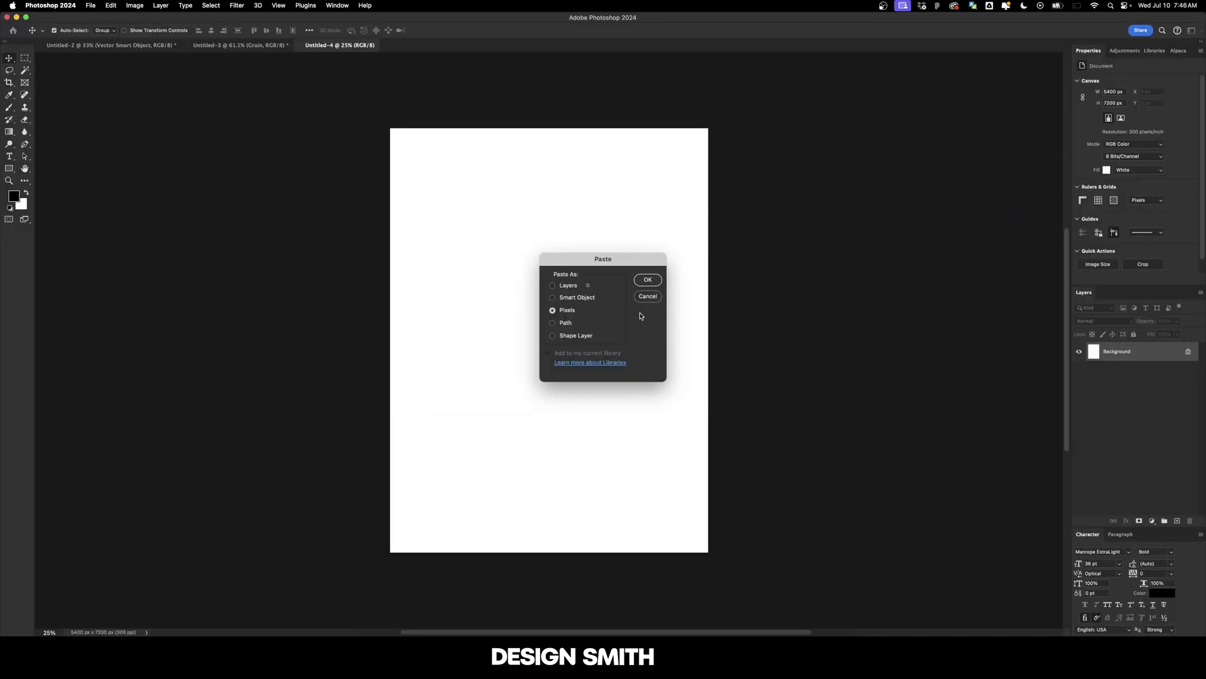
left_click(553, 298)
left_click(647, 280)
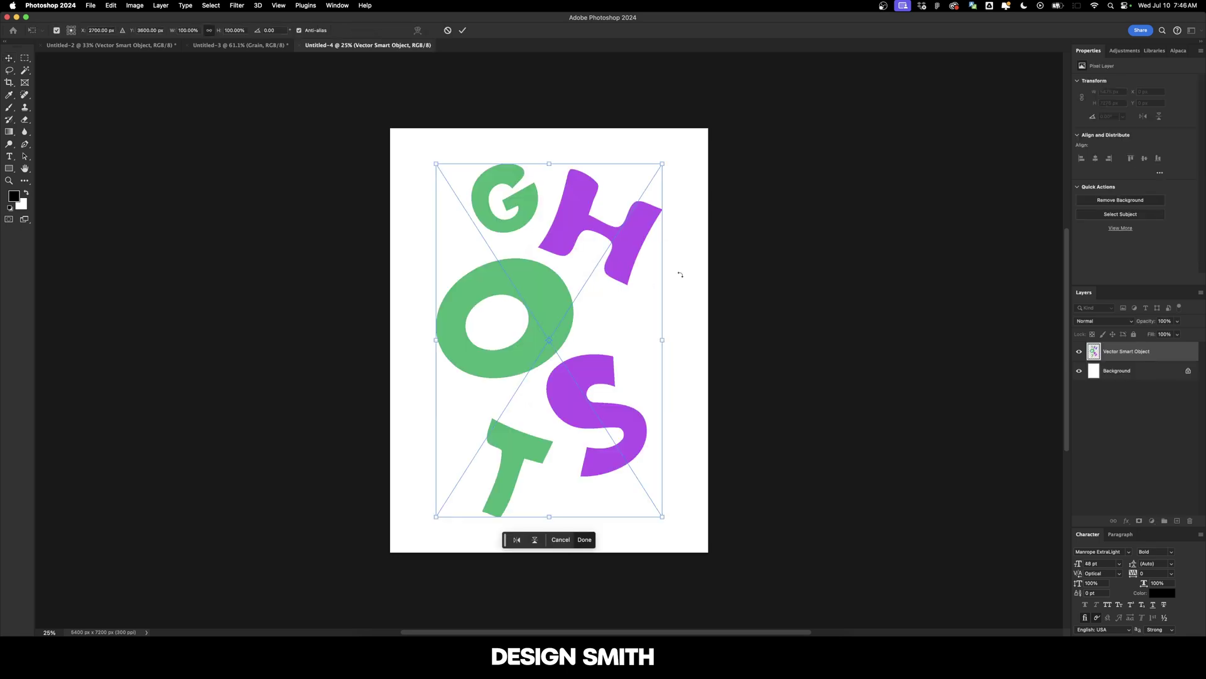
key("Return")
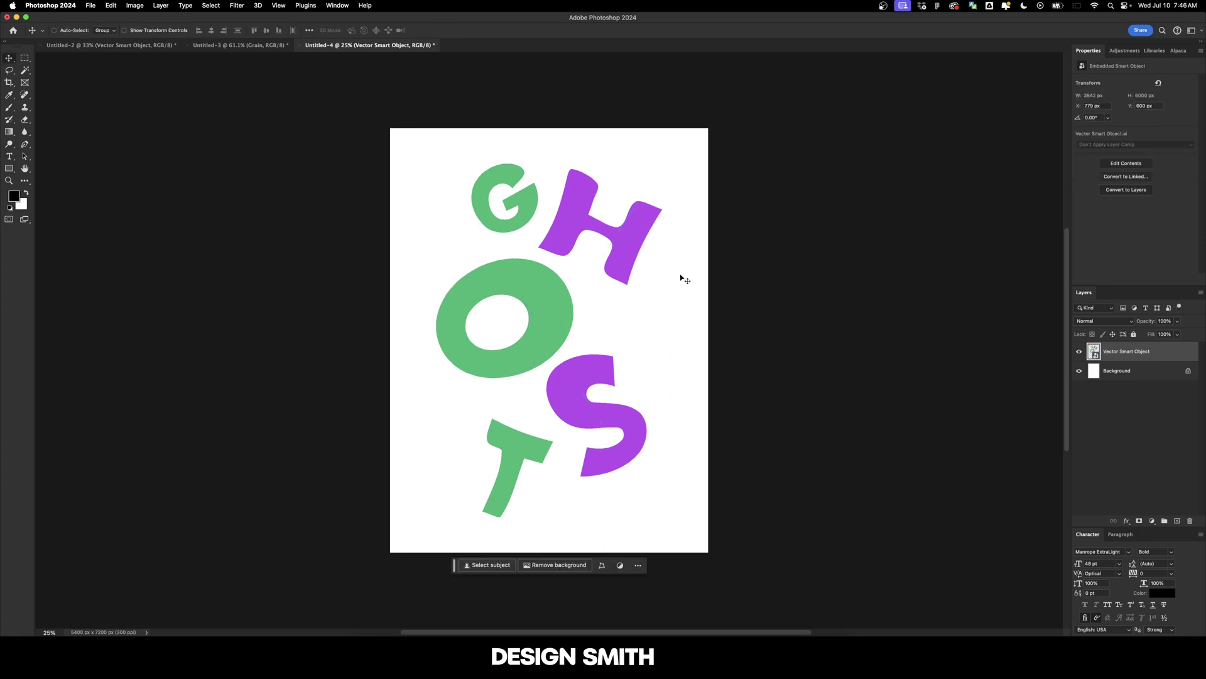
Add a black solid color fill layer directly above the Background layer
left_click(1149, 379)
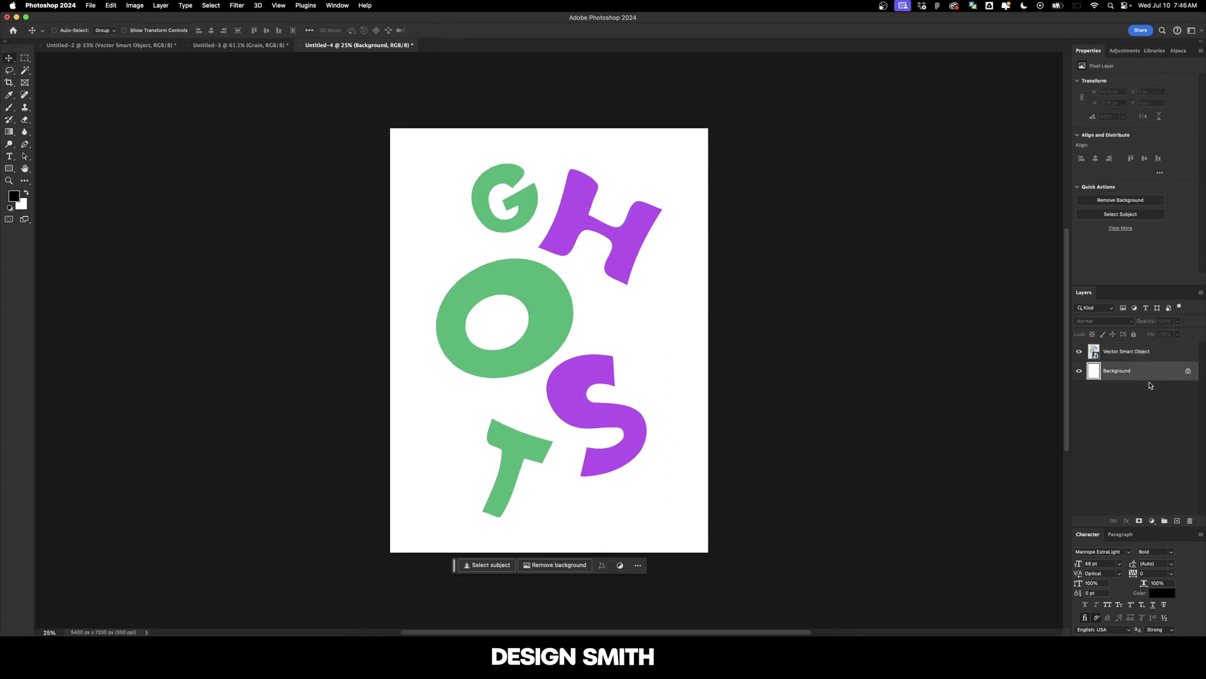
left_click(1152, 521)
left_click(1161, 381)
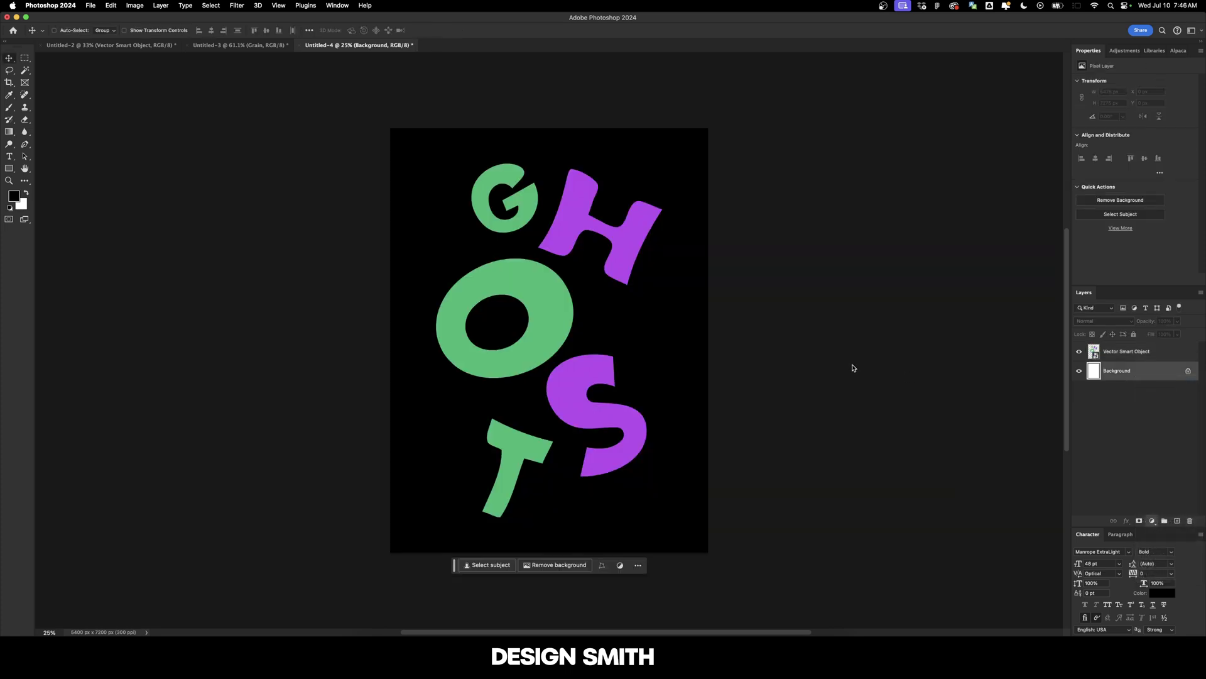
left_click(756, 263)
Rename the pasted lettering layer Ghost, duplicate it, and name the duplicate Ghost 2
double_click(1126, 351)
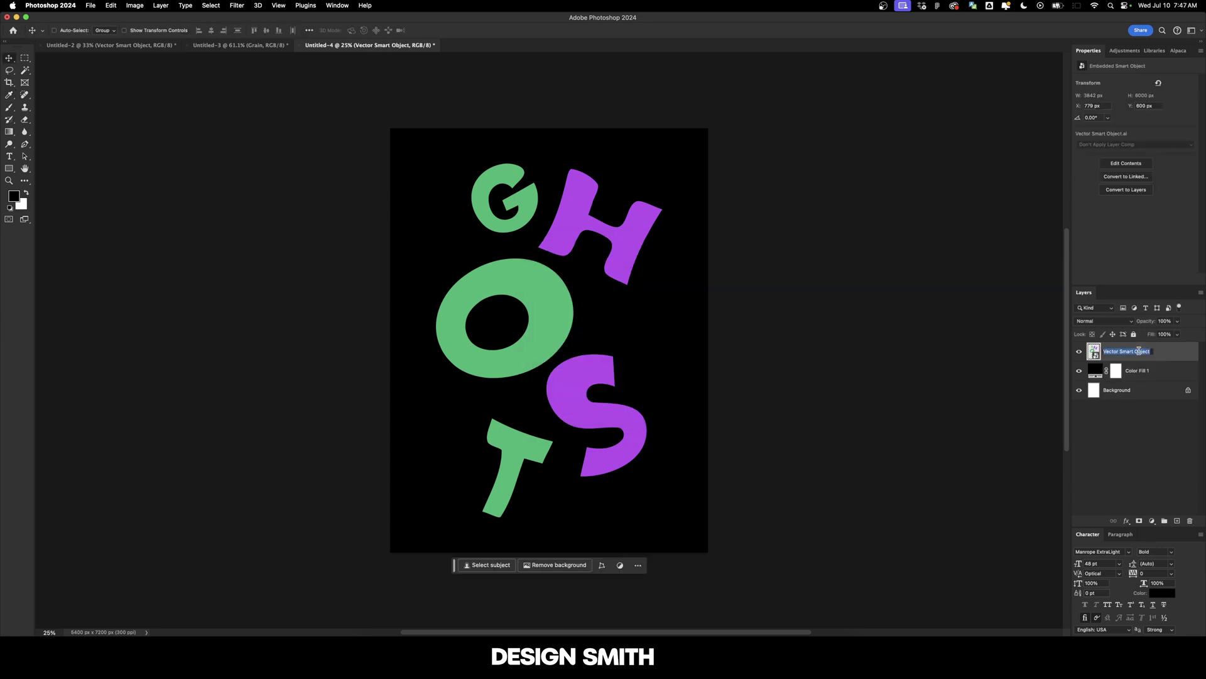
type("Ghost")
key("Return")
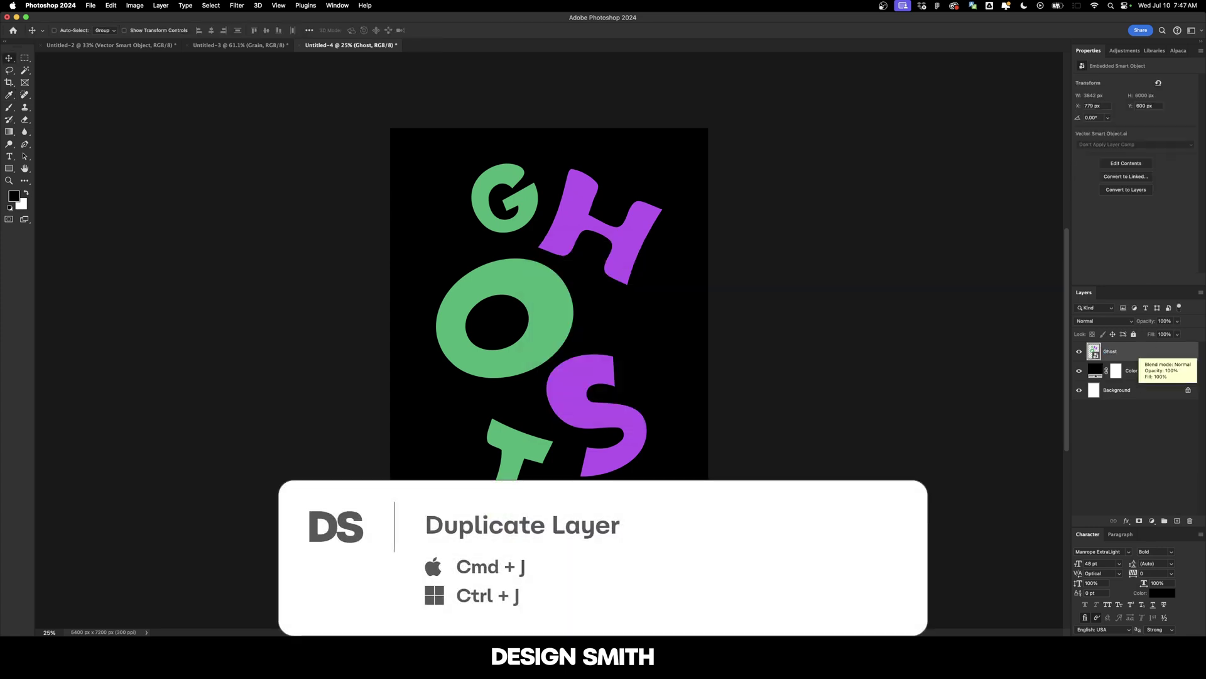
key("super+j")
double_click(1116, 352)
type("Ghost 2")
key("Return")
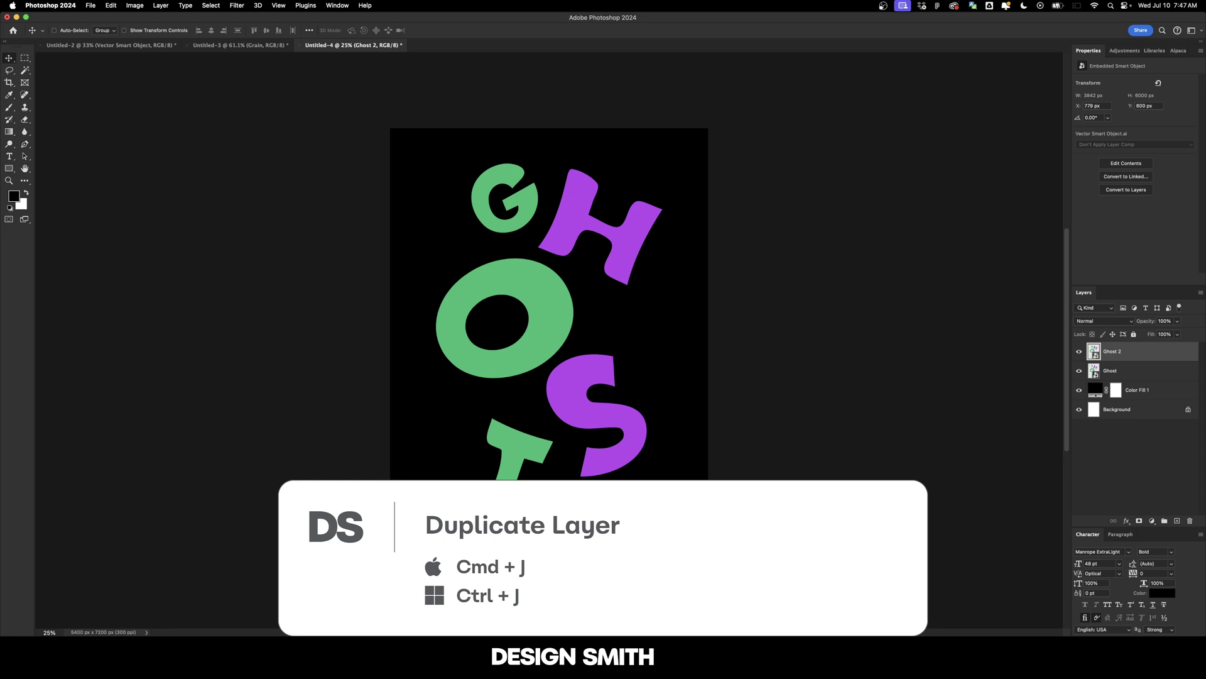
Rename the original lettering layer Ghost 1
left_click(1111, 374)
type("Ghost 1")
key("Return")
Start a Path Blur on Ghost 1 and shape its path into an S-curve from the T up through S, O and H to the G
key("super+0")
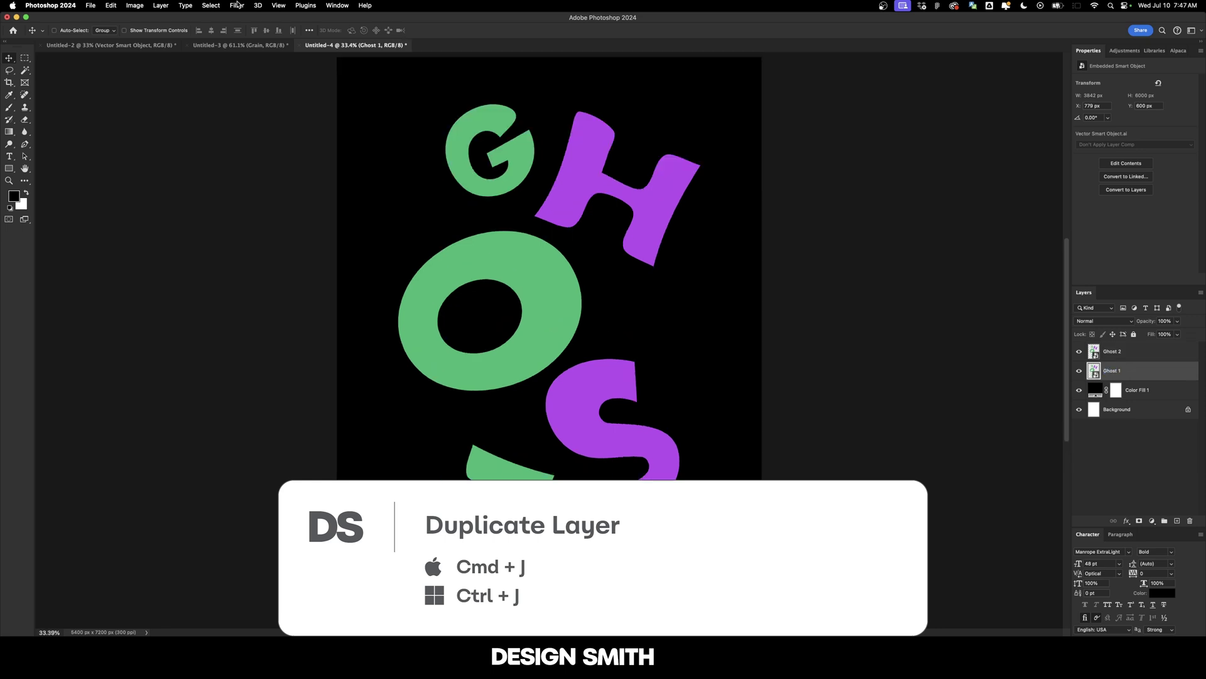
left_click(237, 5)
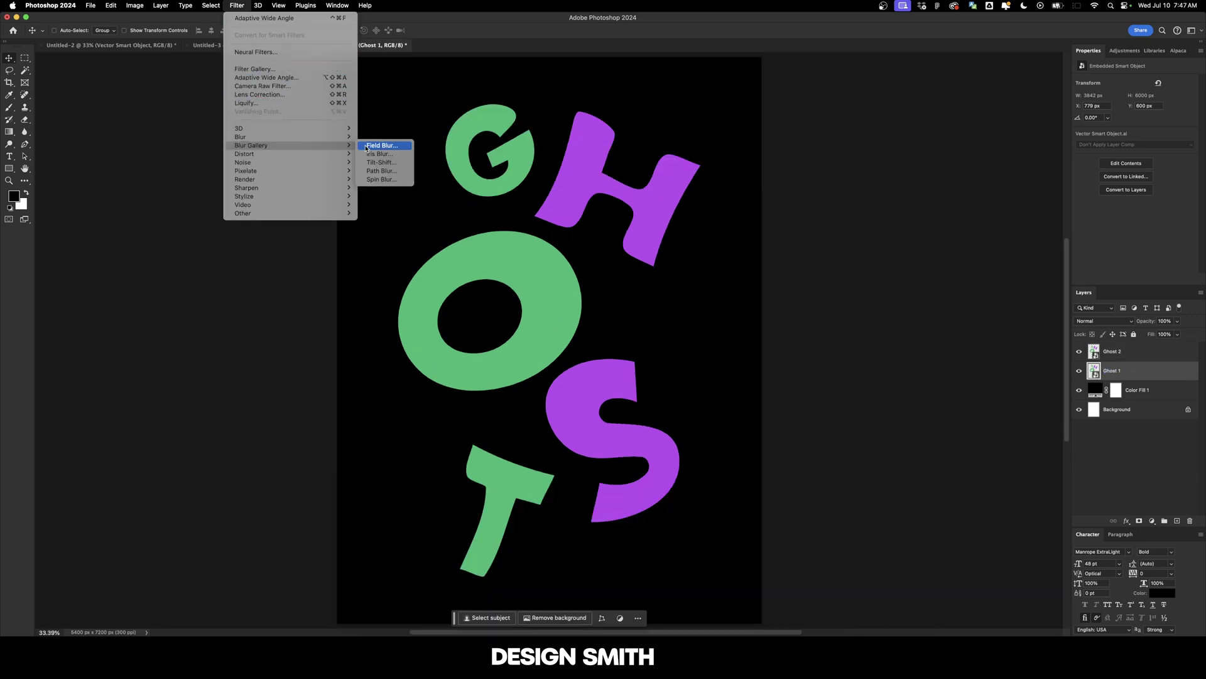
left_click(384, 171)
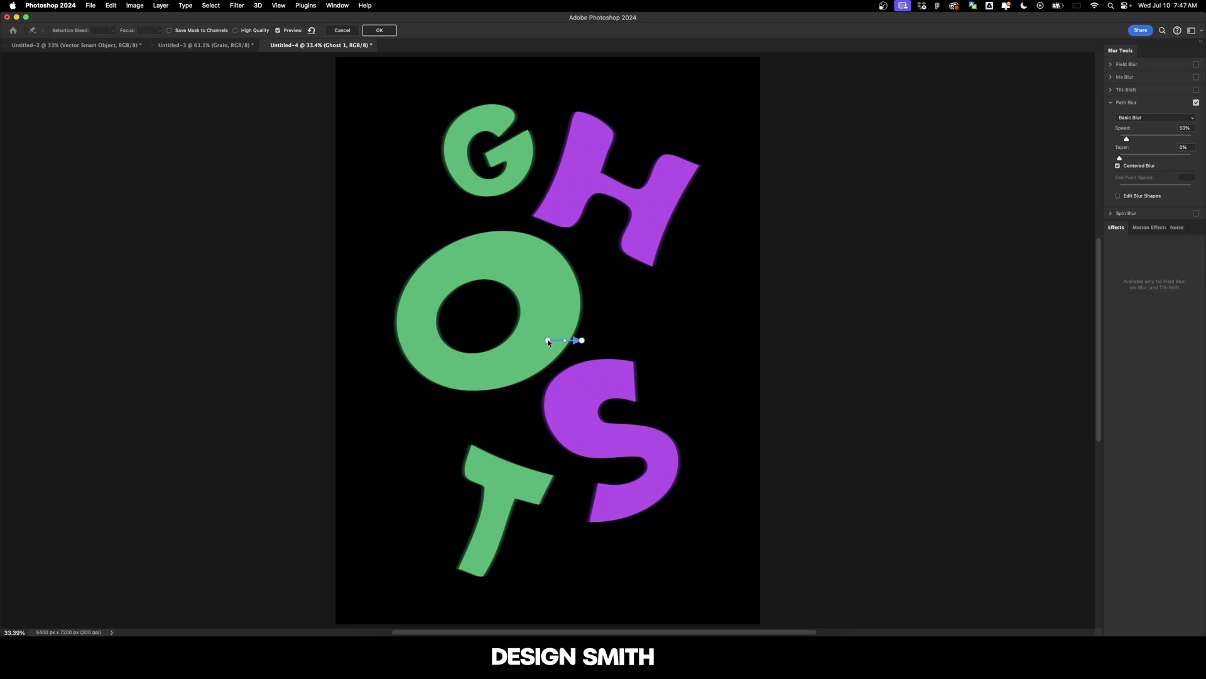
left_click_drag(548, 340, 445, 591)
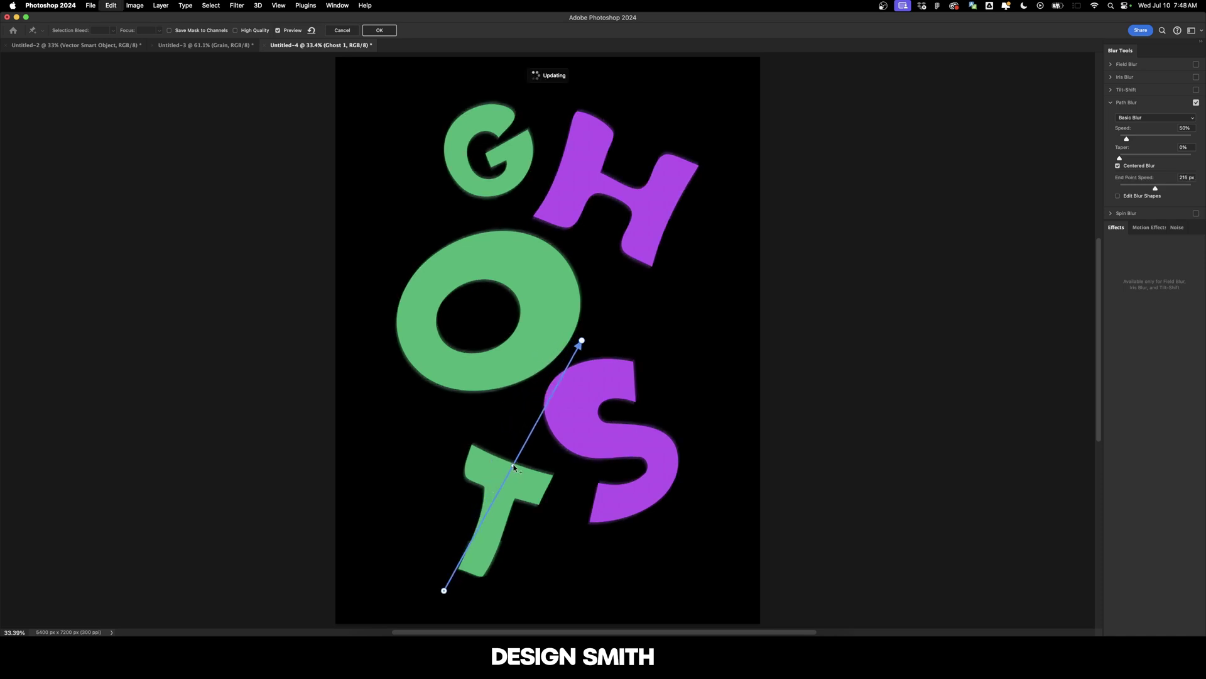
left_click_drag(513, 465, 645, 458)
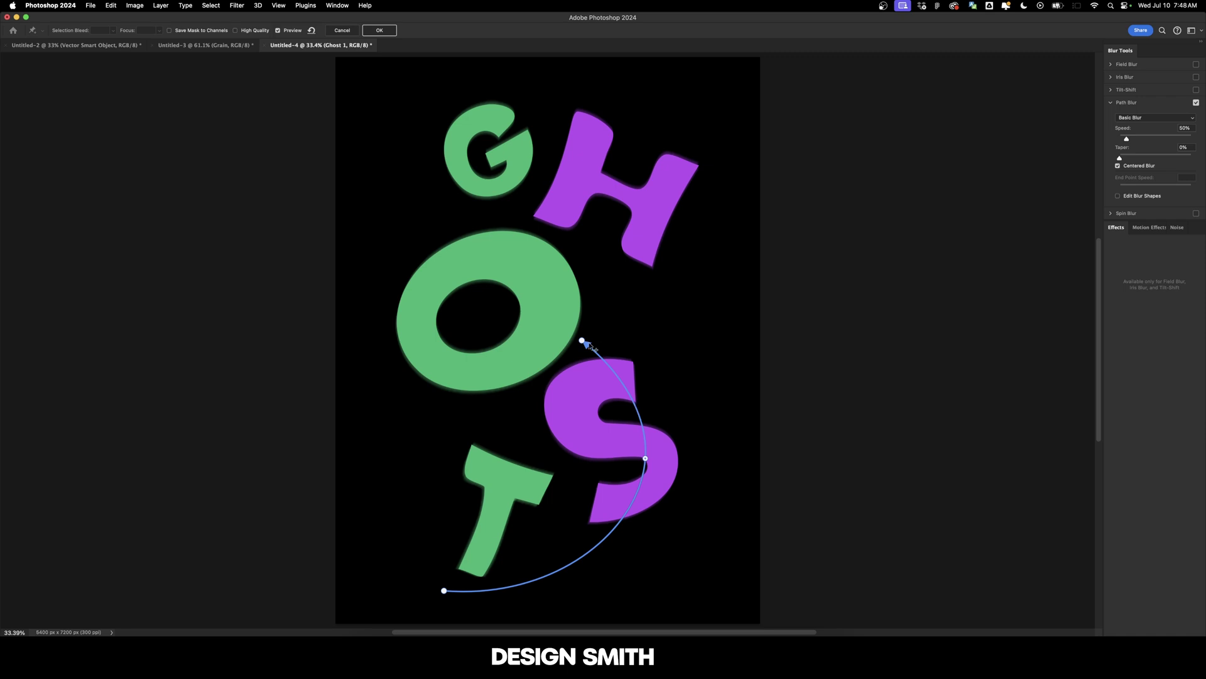
left_click_drag(583, 343, 555, 82)
left_click_drag(677, 365, 470, 326)
left_click_drag(487, 189, 606, 203)
left_click_drag(555, 83, 423, 110)
left_click_drag(445, 591, 439, 528)
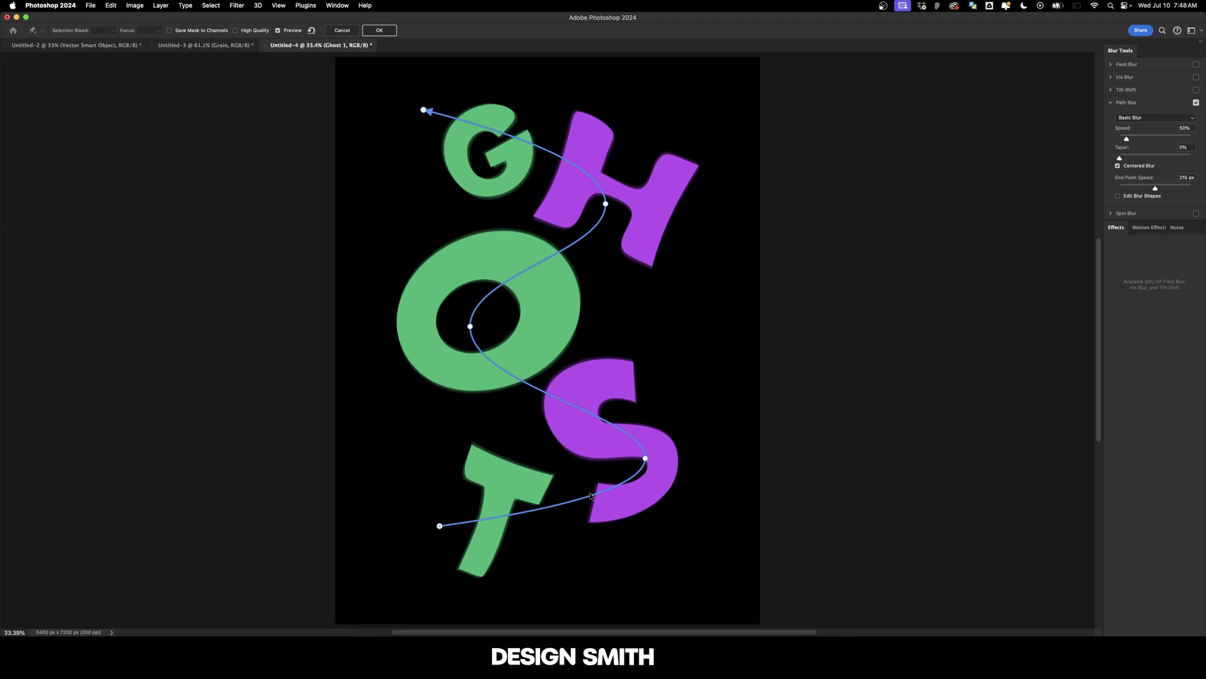
left_click_drag(646, 458, 630, 446)
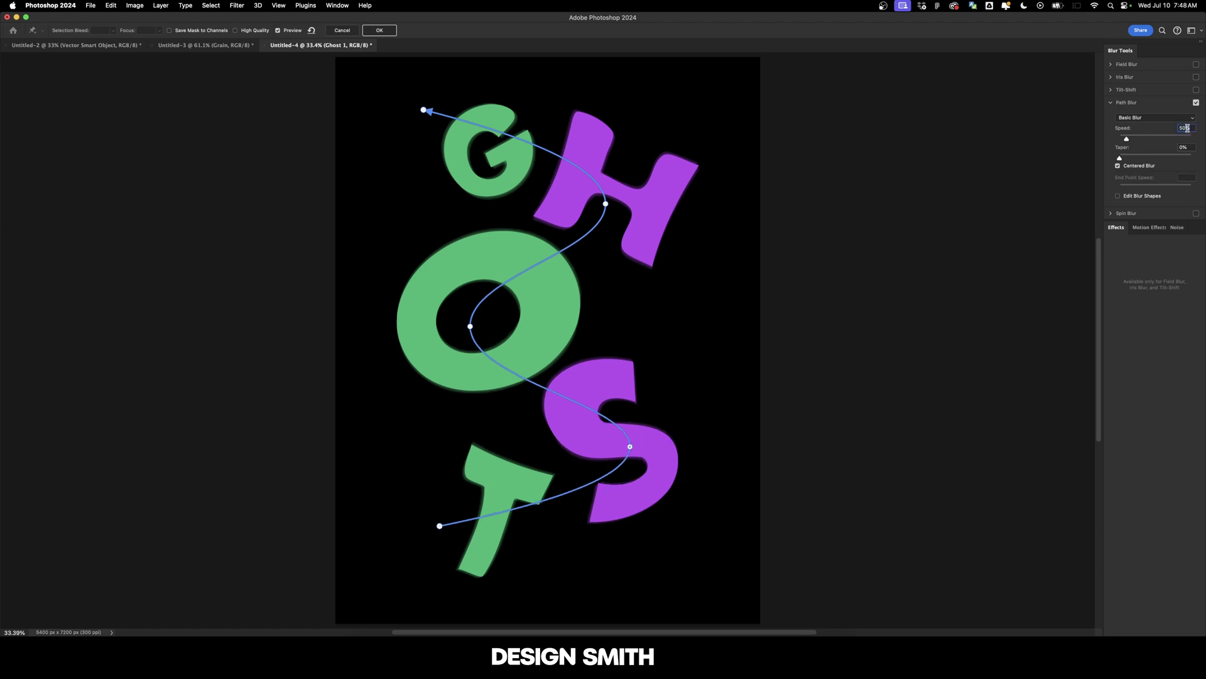
Set the path blur's speed to 200% and its taper to 10%, and apply the blur to Ghost 1
type("150")
key("Tab")
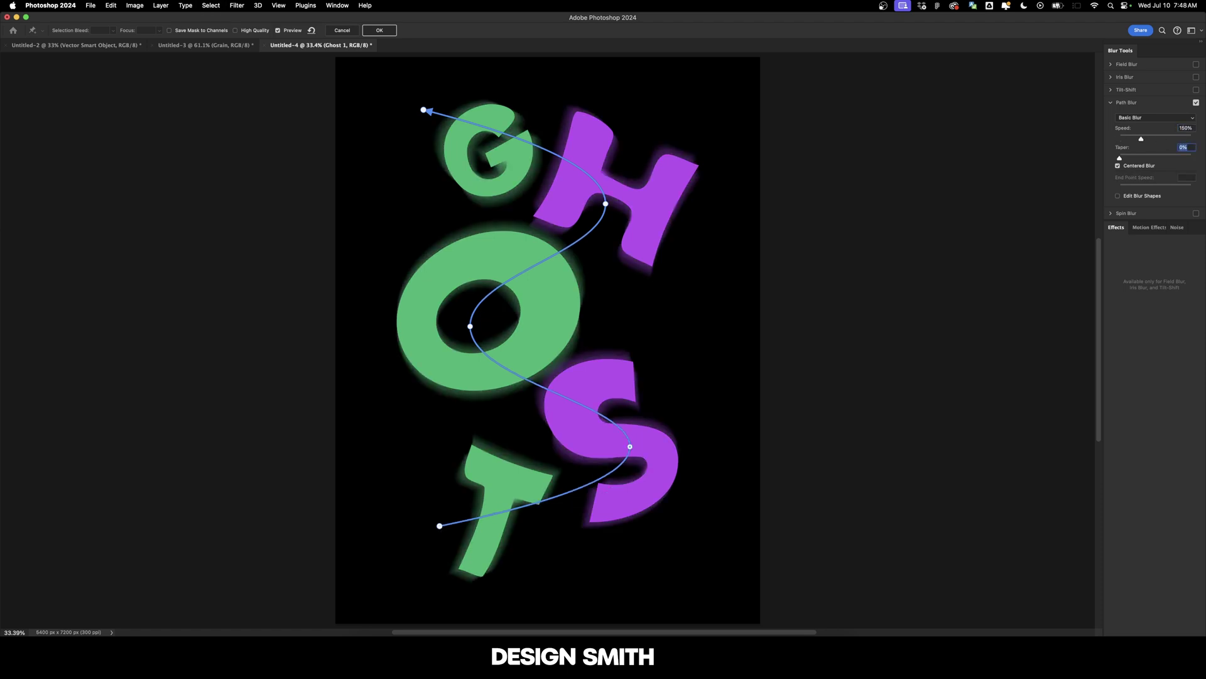
double_click(1183, 128)
type("200")
key("Tab")
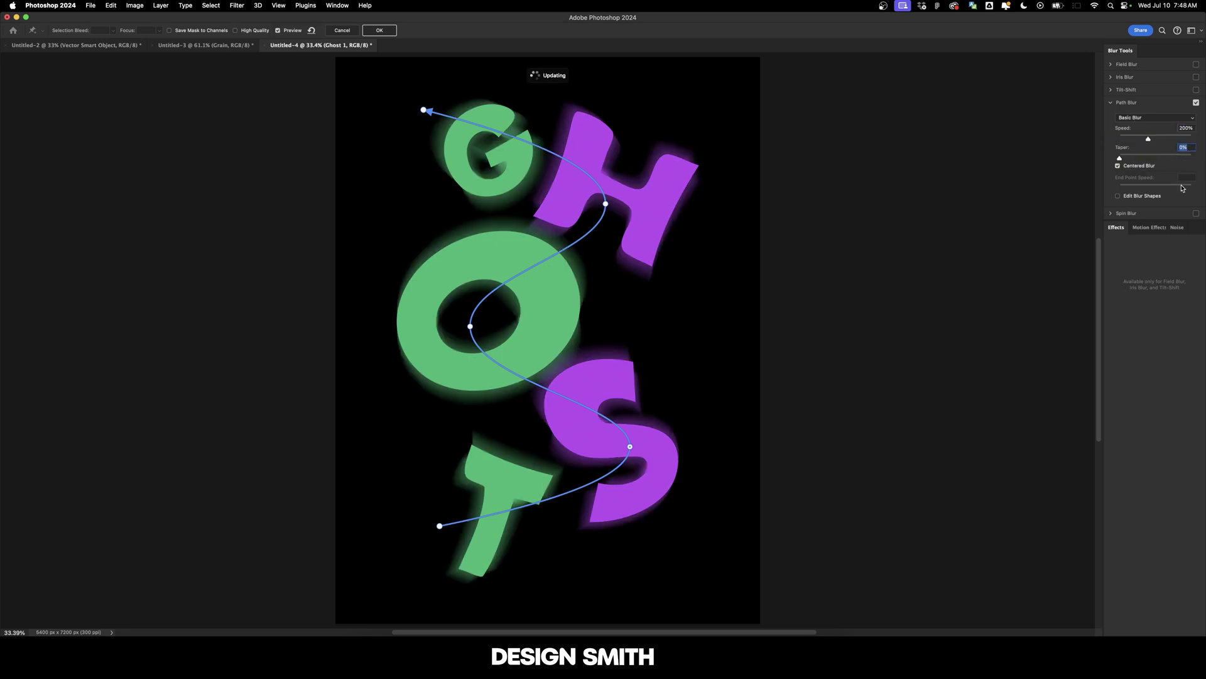
key("shift+Up")
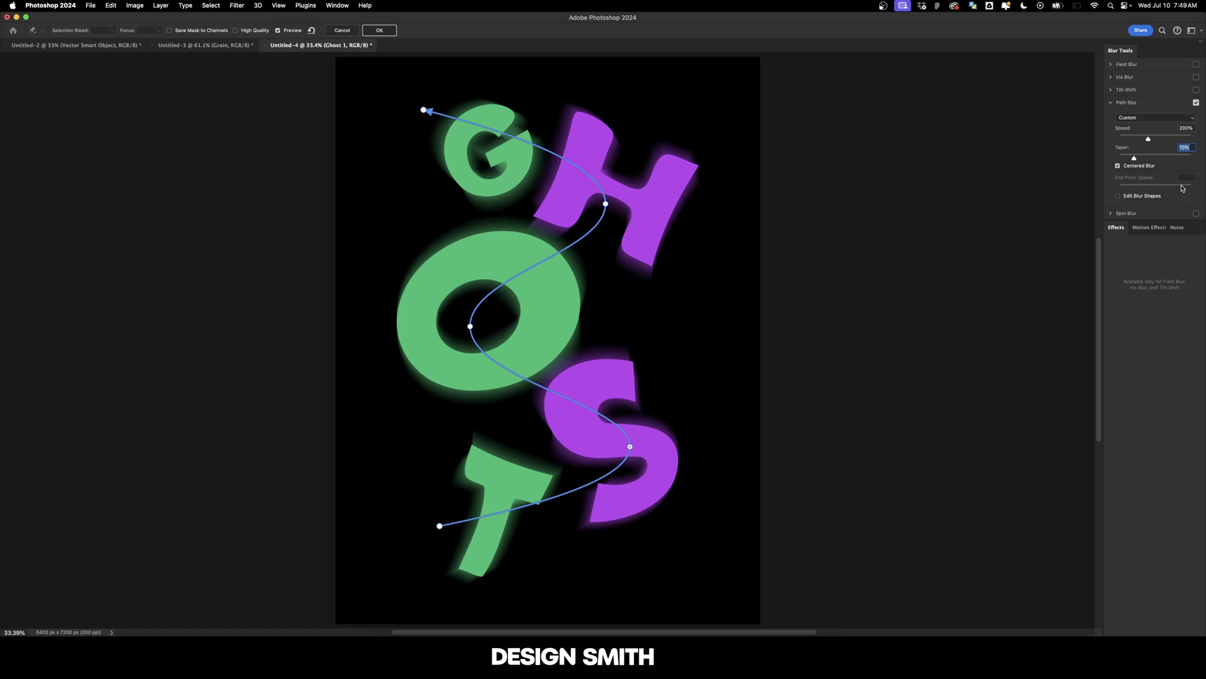
scroll(1078, 160, "down", 1)
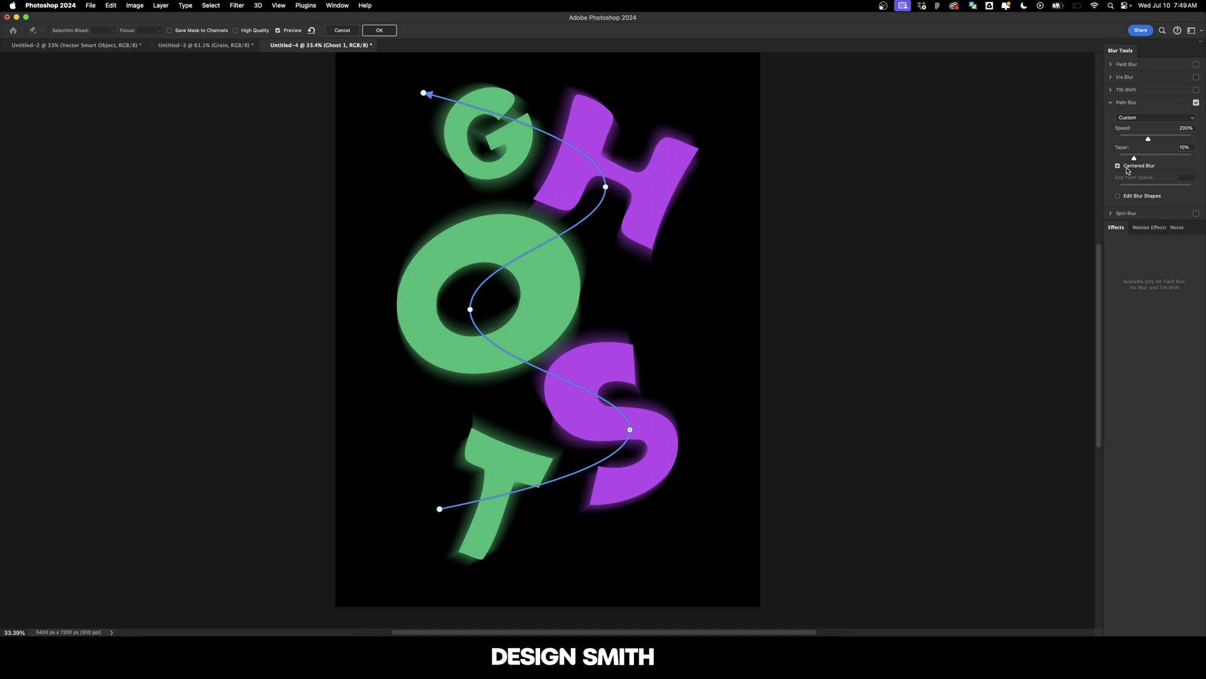
left_click(380, 30)
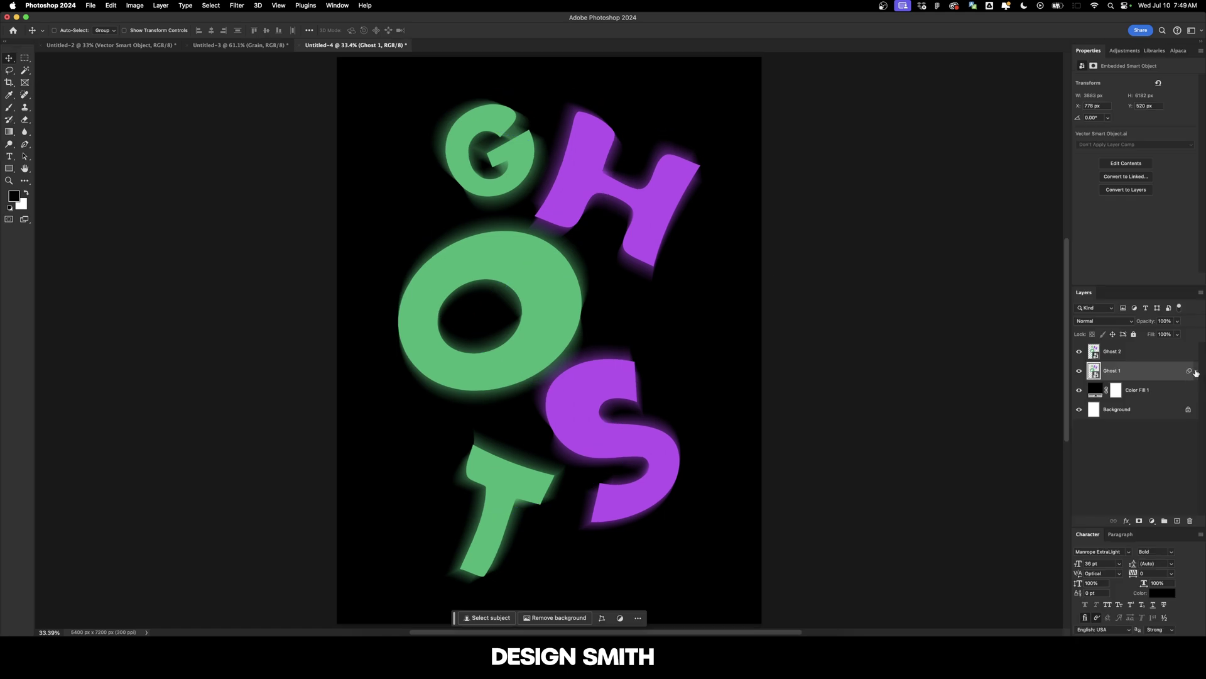
Start a Path Blur on Ghost 2 and curve its path from the G down through H and O, ending below the S
left_click(1156, 355)
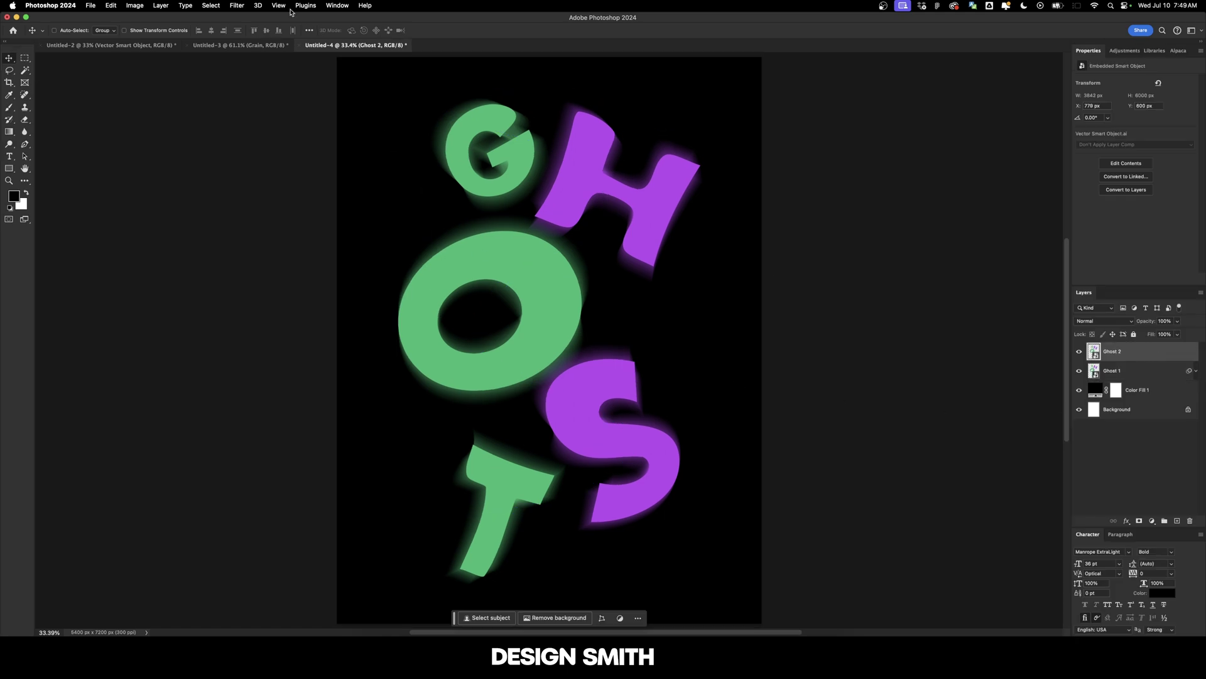
left_click(237, 5)
mouse_move(339, 145)
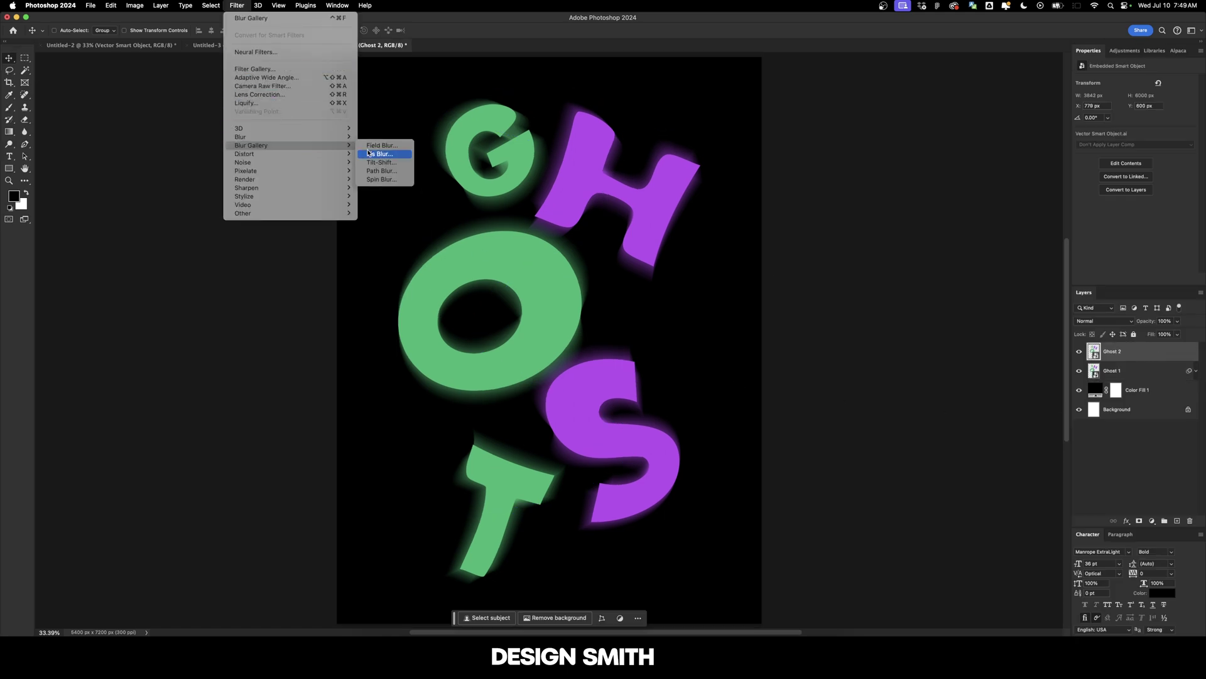
left_click(391, 171)
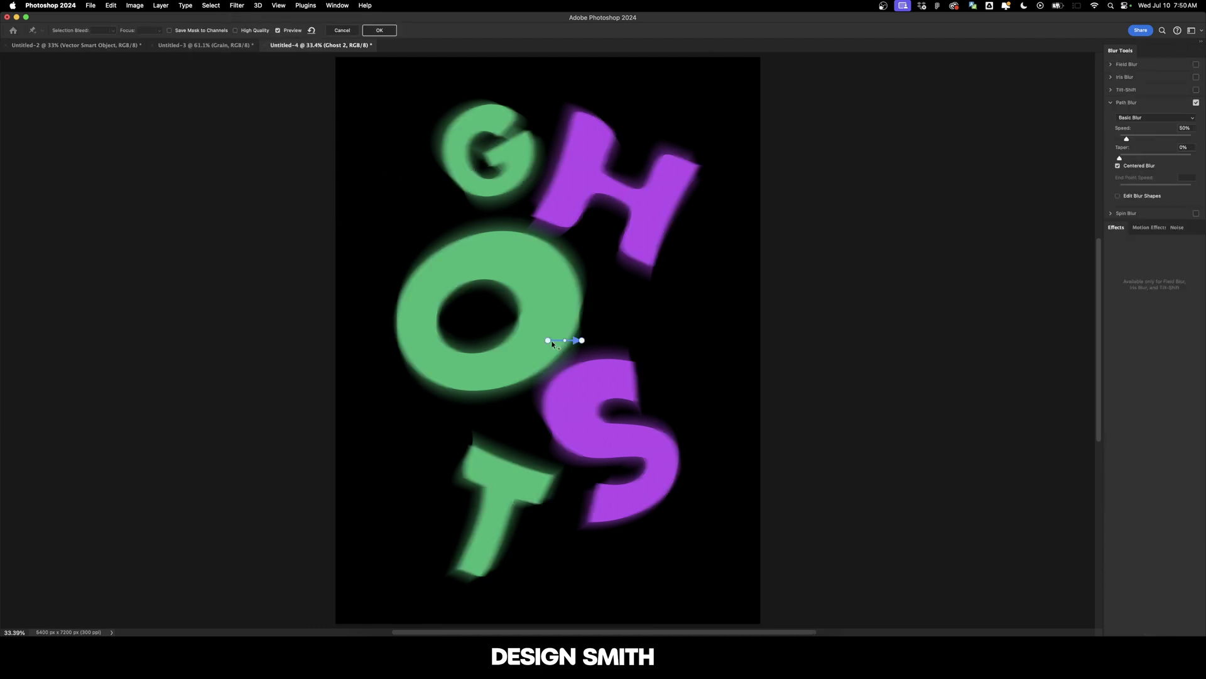
left_click_drag(548, 340, 461, 104)
left_click_drag(523, 222, 646, 186)
left_click_drag(582, 340, 457, 547)
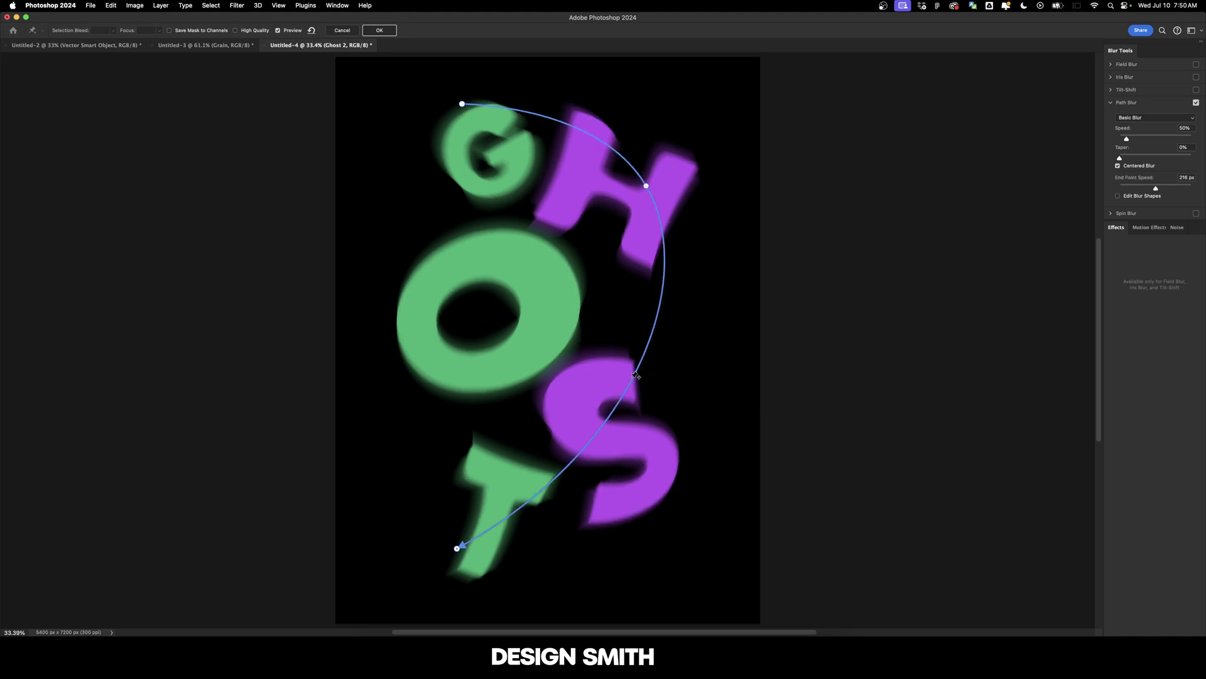
left_click_drag(634, 379, 519, 328)
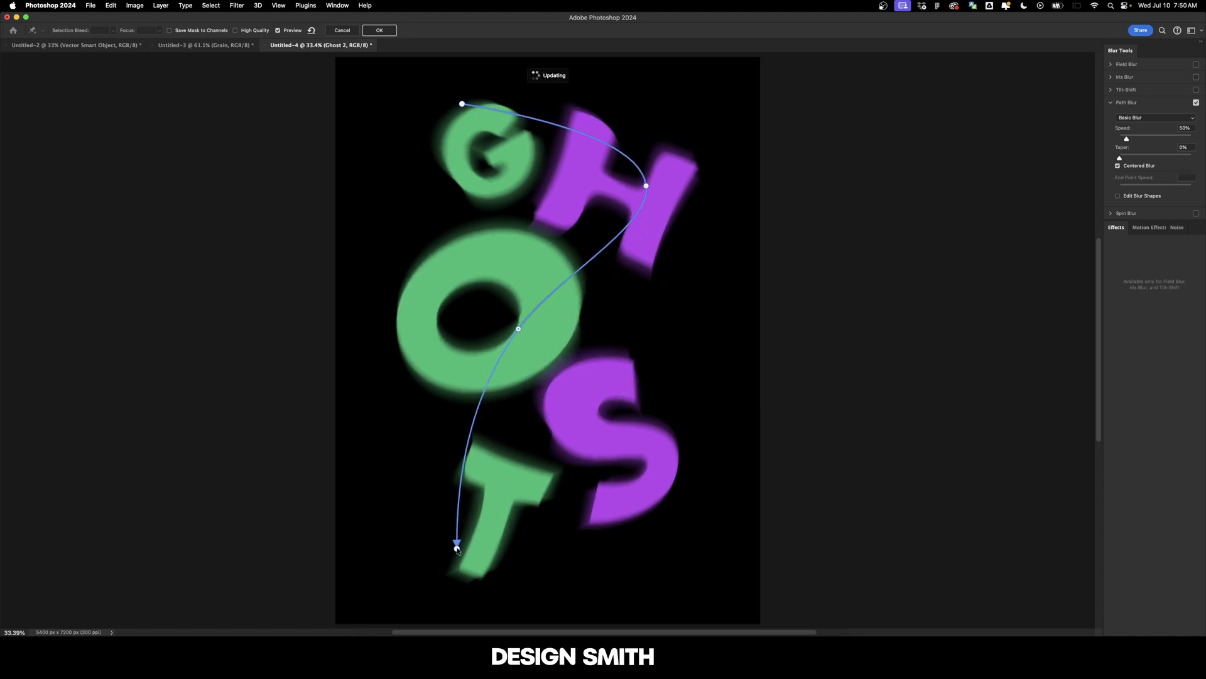
left_click_drag(457, 549, 594, 583)
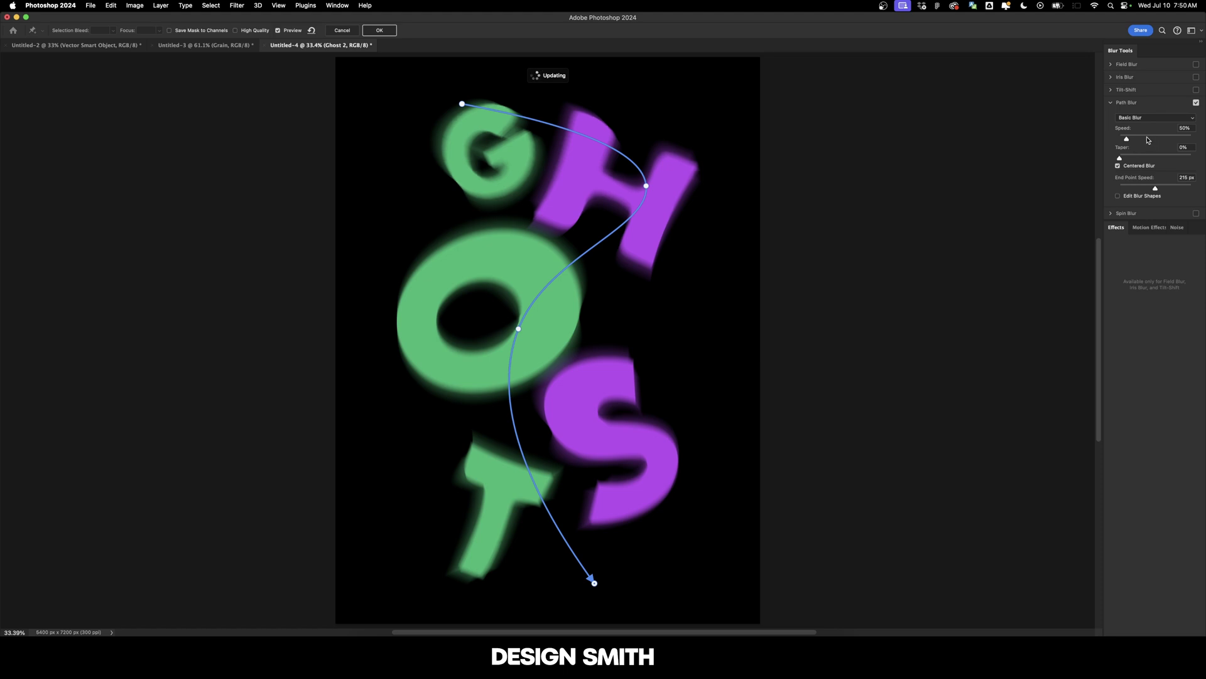
Set the Ghost 2 path blur's speed to 300%, turn off Centered Blur, and apply it
left_click(1147, 138)
type("300")
key("Return")
left_click(1134, 169)
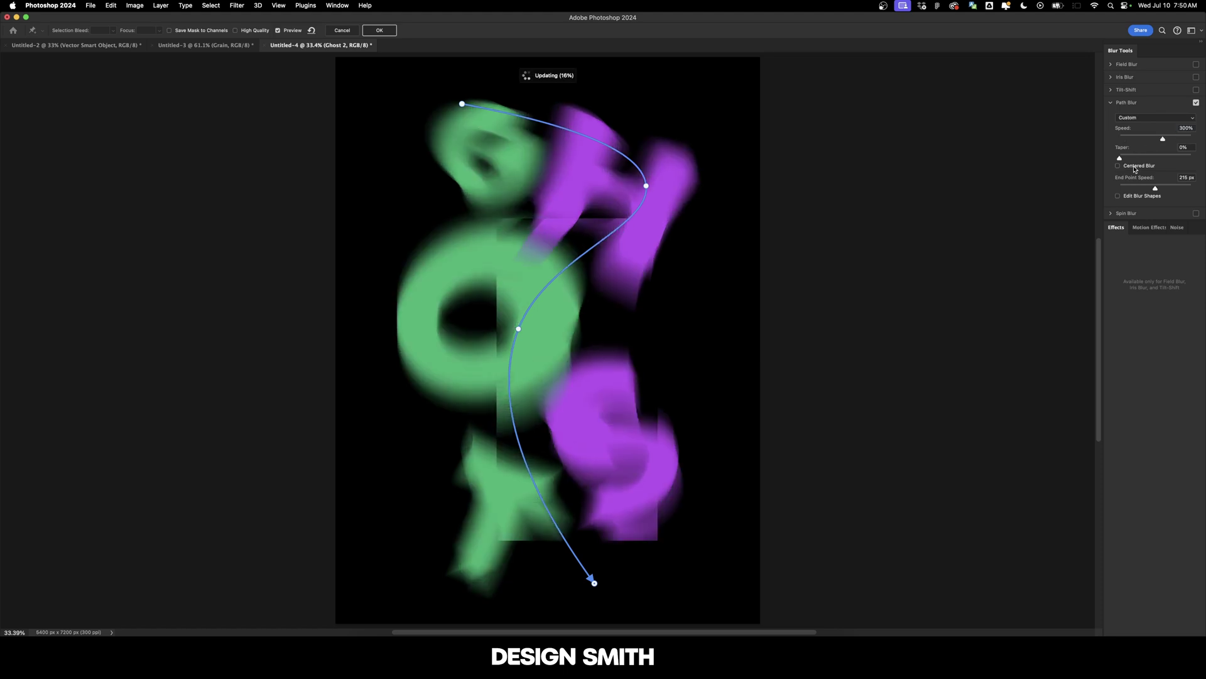
left_click(380, 30)
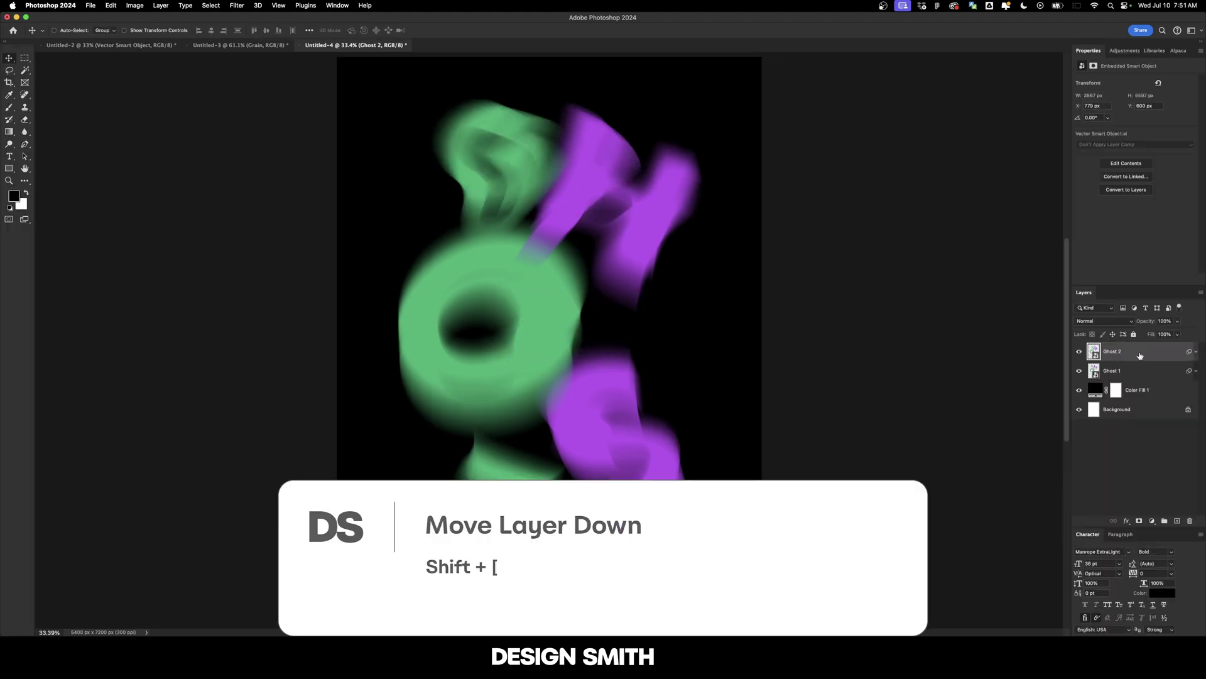
Move Ghost 2 below Ghost 1 and set its blend mode to Hard Light at 50% opacity
key("shift+bracketleft")
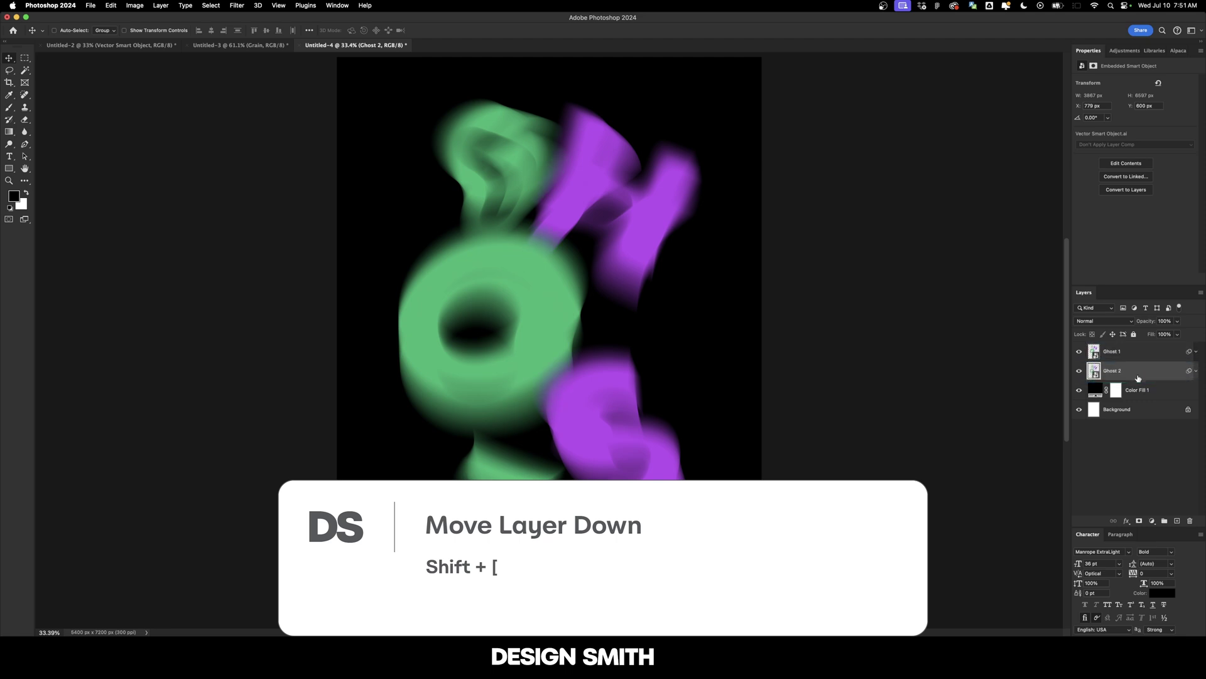
left_click(1111, 321)
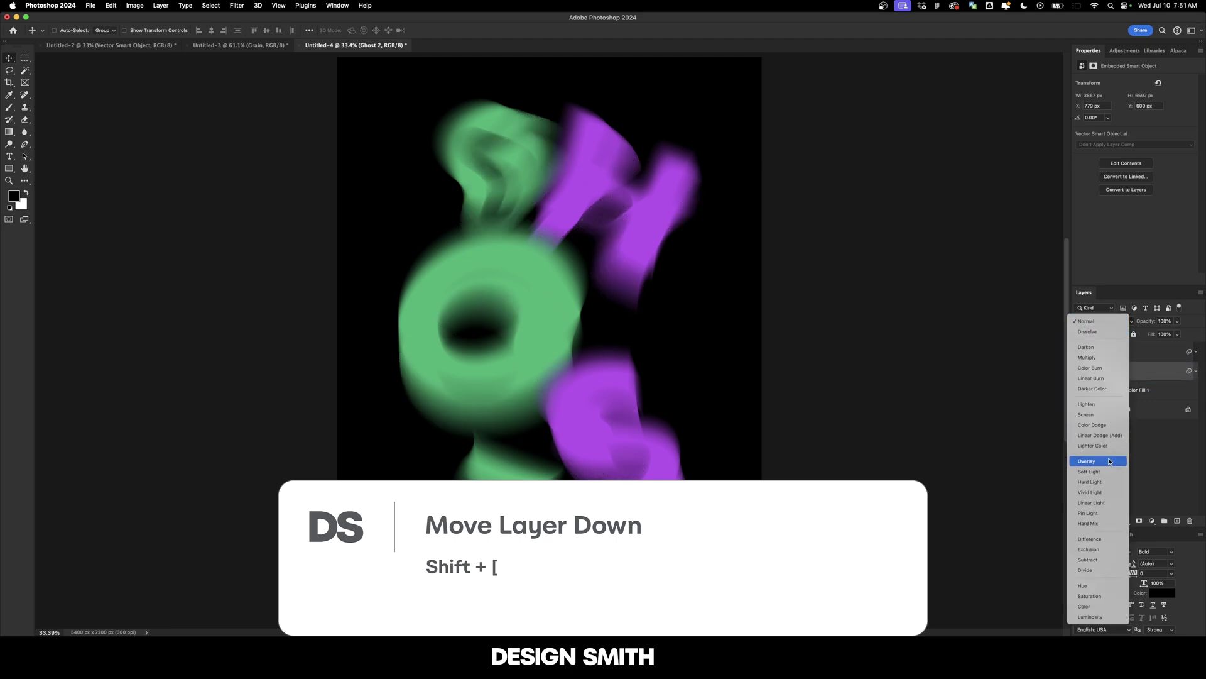
left_click(1100, 483)
left_click(1165, 321)
type("50")
key("Return")
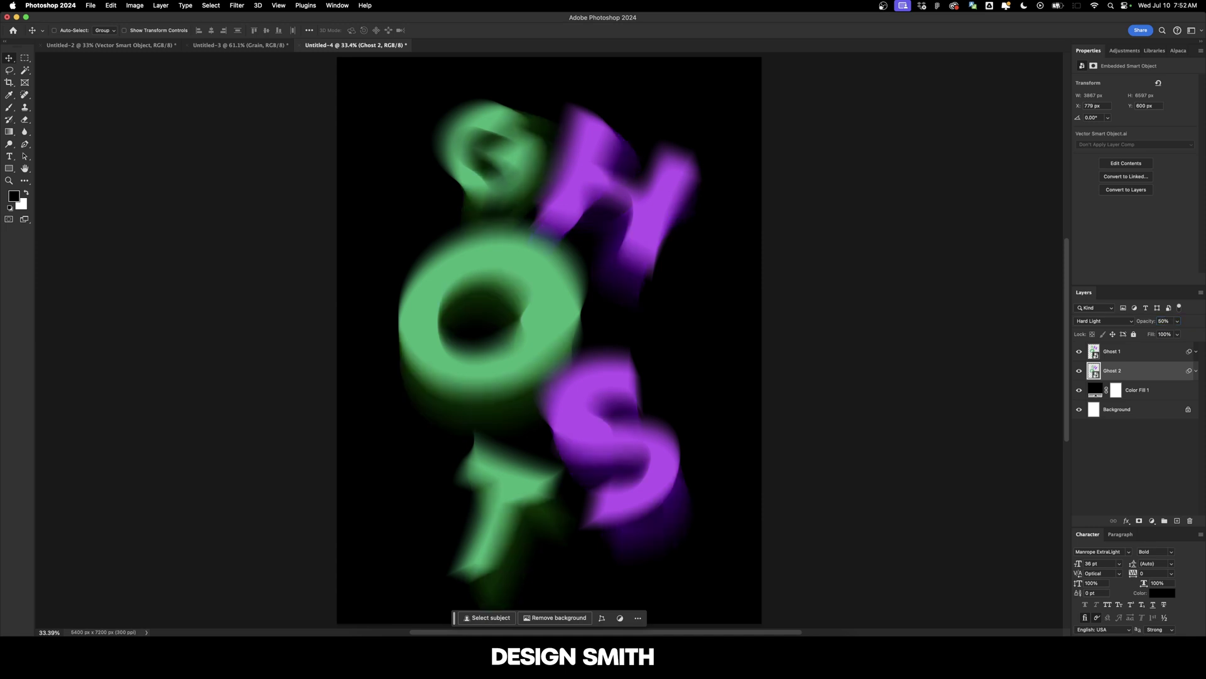
Add a black outside Stroke layer style to Ghost 1 with a 20 px size and 50% opacity
left_click(1095, 346)
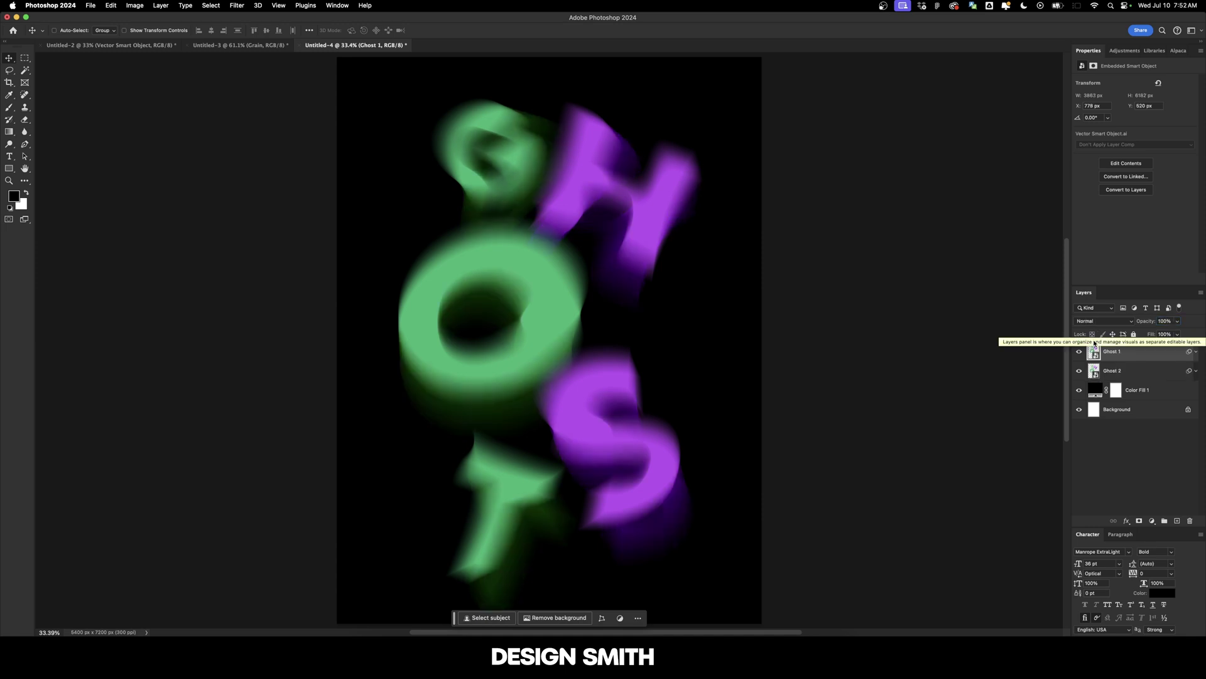
double_click(1143, 352)
left_click(704, 380)
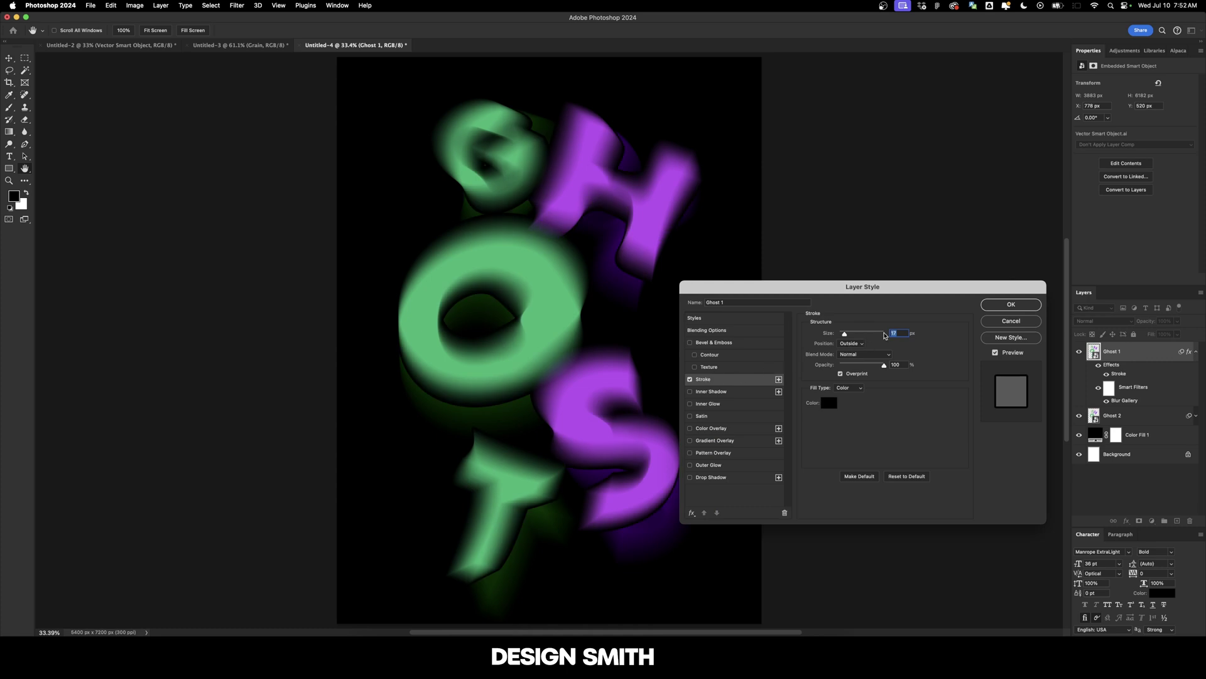
type("20")
left_click_drag(903, 365, 855, 366)
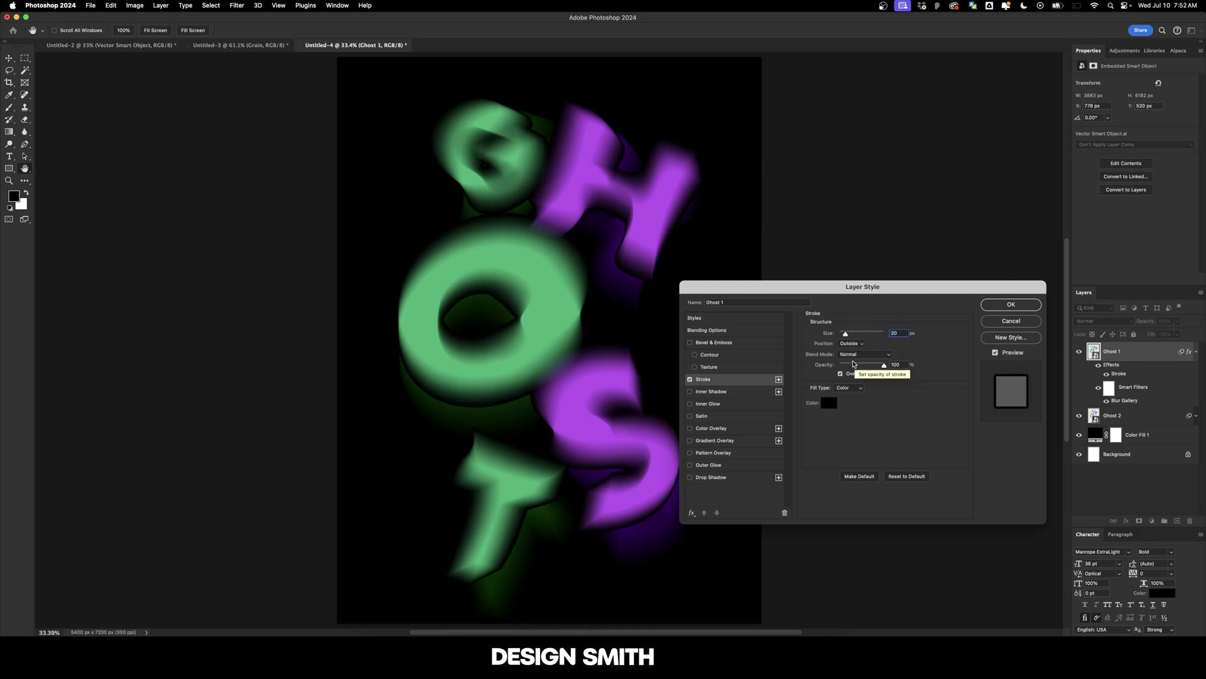
type("50")
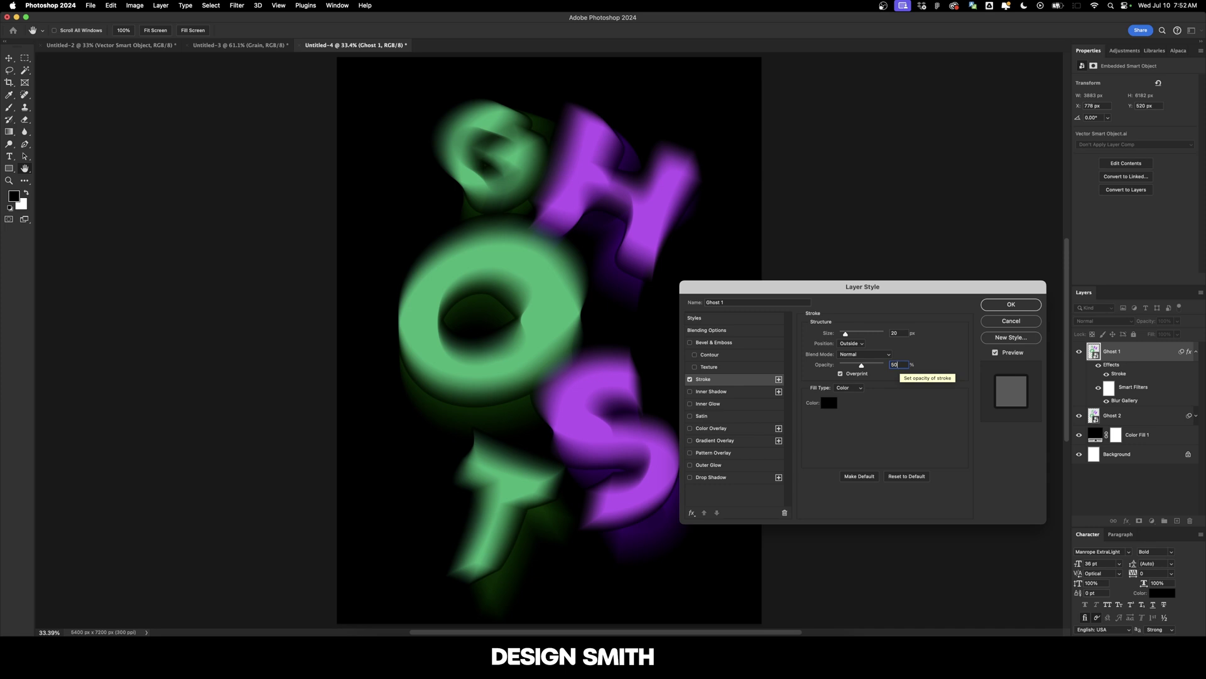
key("Return")
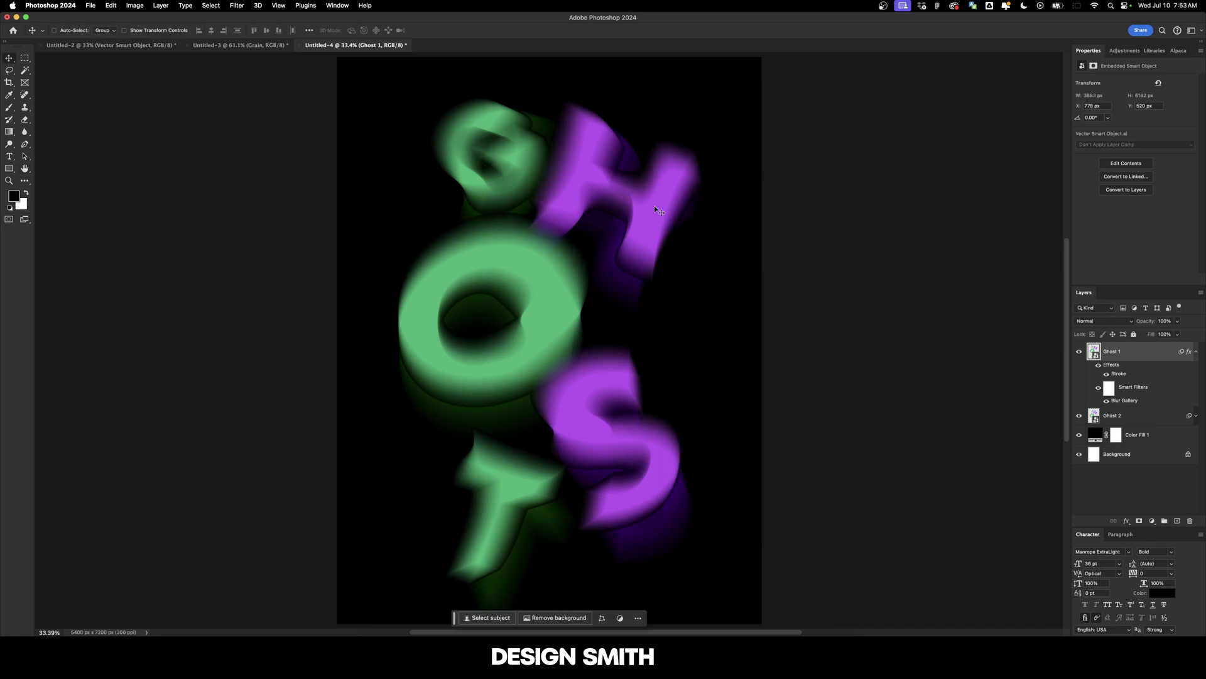
Create a new layer named Grain above Ghost 1 and fill it with 50% Gray
left_click(1178, 520)
double_click(1111, 351)
type("Grain")
key("Return")
key("shift+BackSpace")
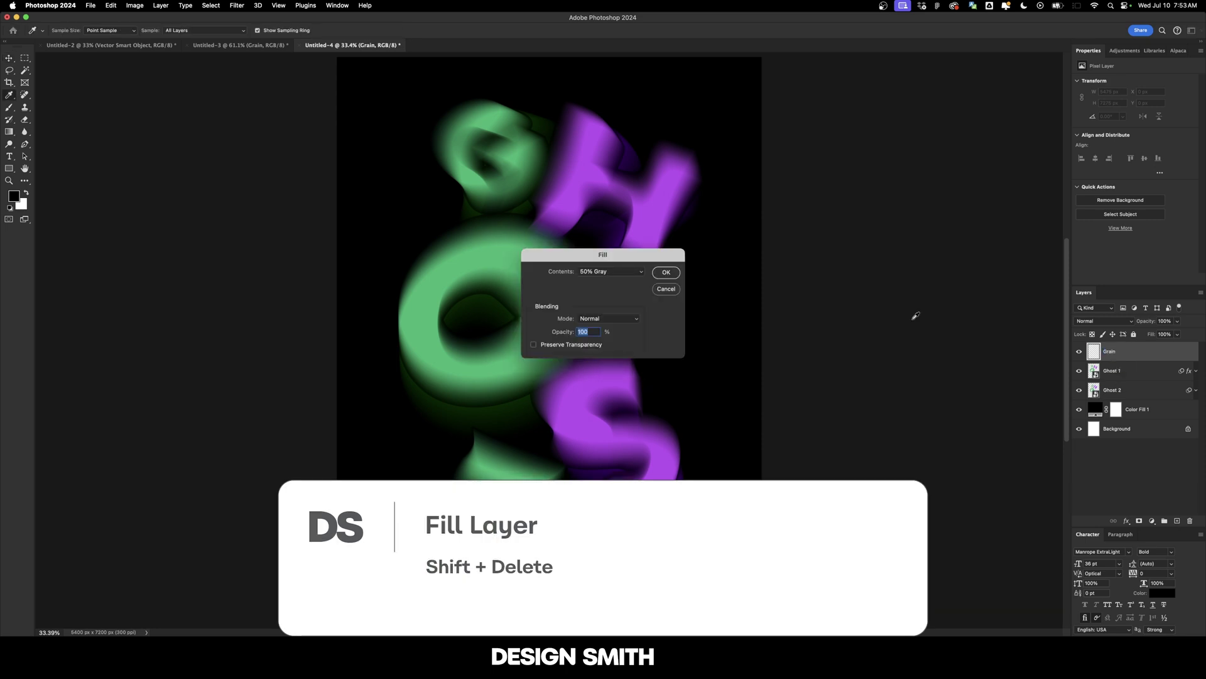
left_click(661, 272)
Apply a Camera Raw filter to the Grain layer with Grain at 100 and grain Size at 100
left_click(237, 5)
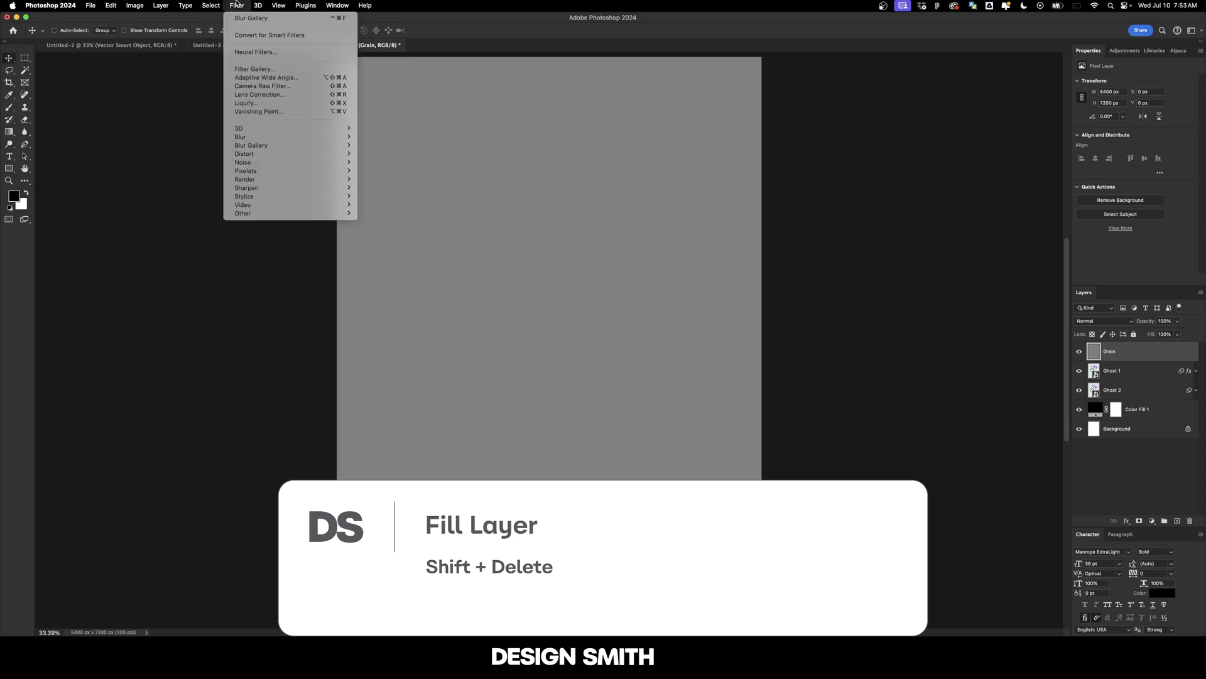
left_click(279, 86)
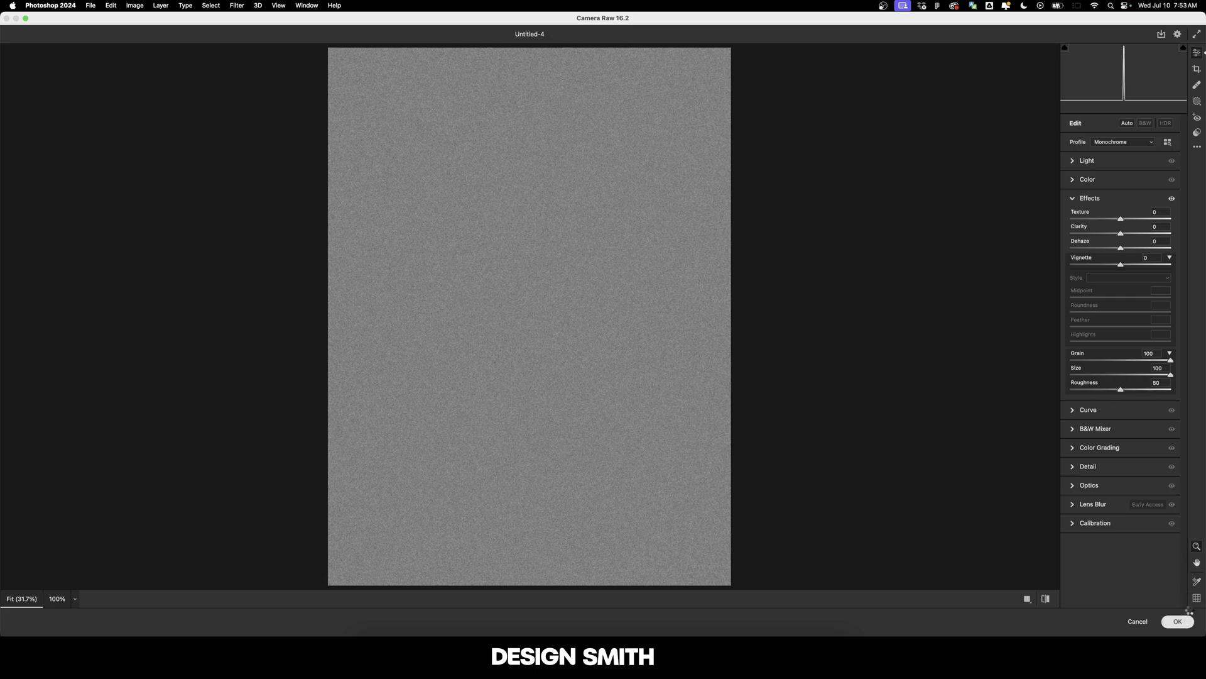
left_click(1178, 621)
Set the Grain layer's blend mode to Overlay and check the texture on the letters up close
left_click(1121, 321)
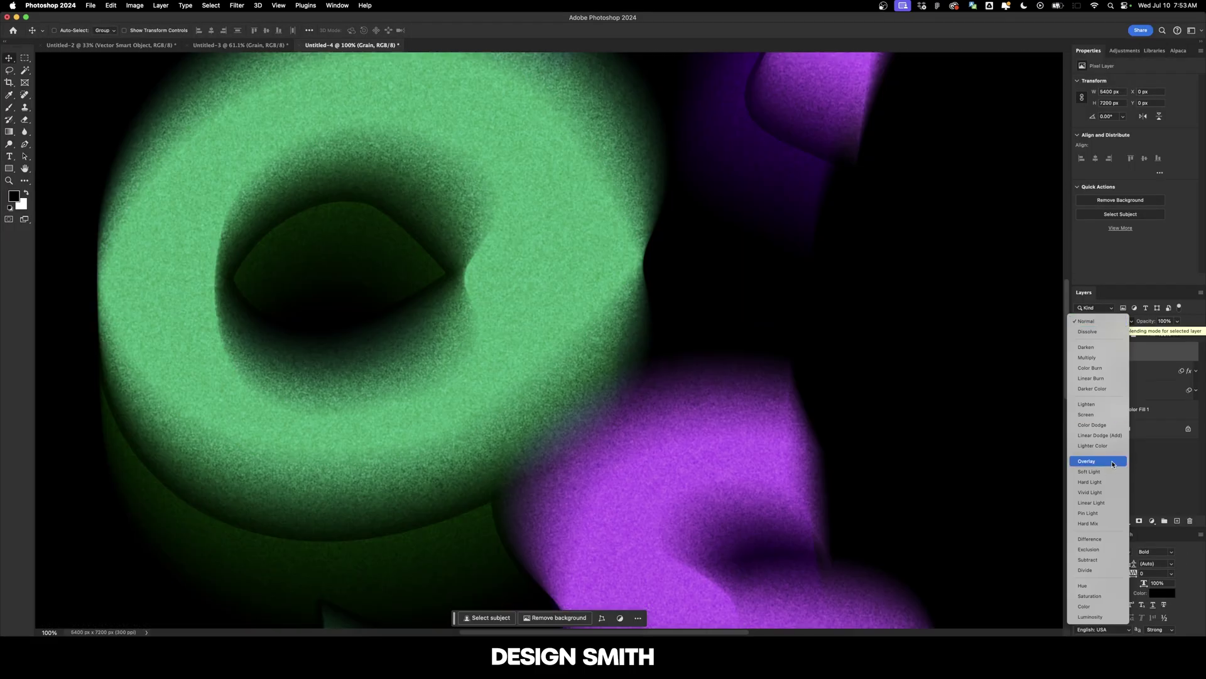
left_click(1086, 462)
left_click_drag(591, 383, 778, 454)
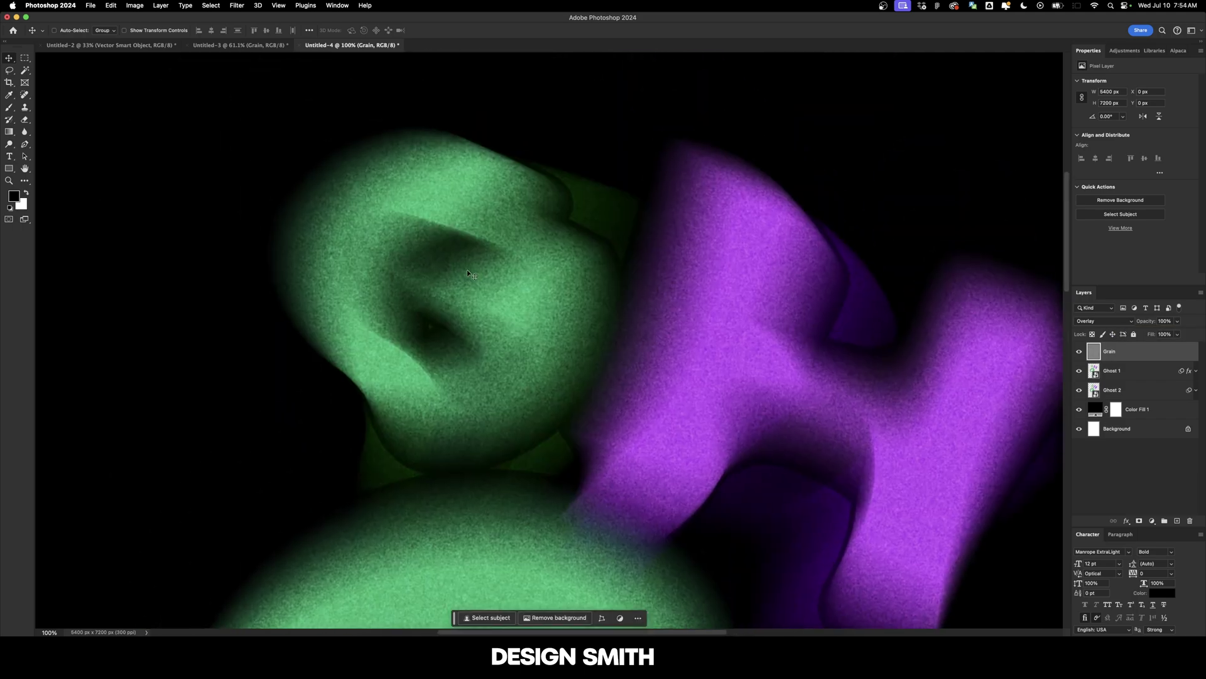
left_click_drag(856, 442, 808, 278)
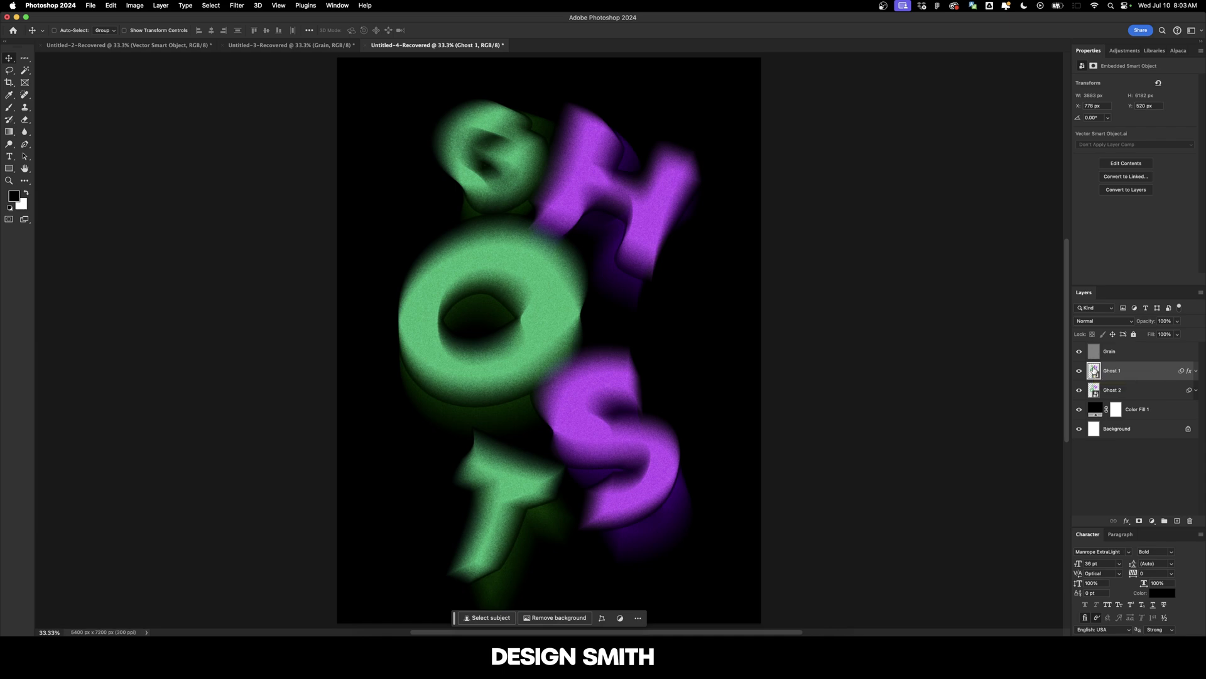
Open Ghost 1's smart object contents in Illustrator and recolour the G, O and T blue with RGB 44, 123, 181
double_click(1094, 370)
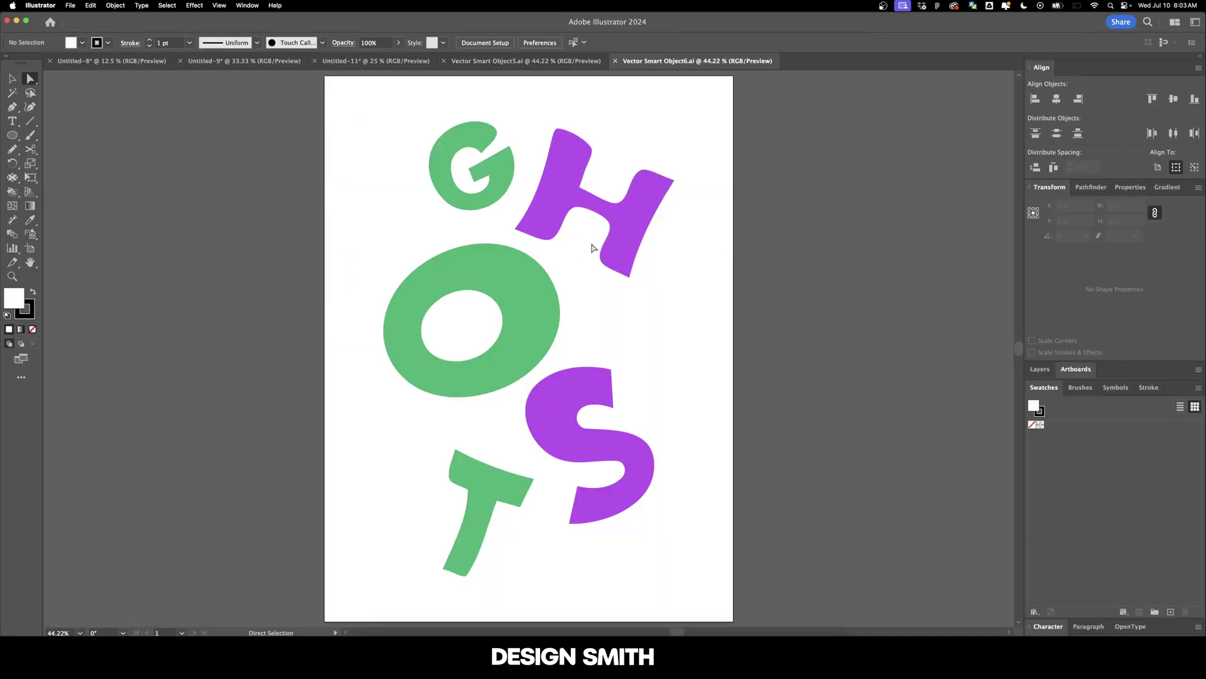
left_click(482, 142)
left_click(502, 322, "shift")
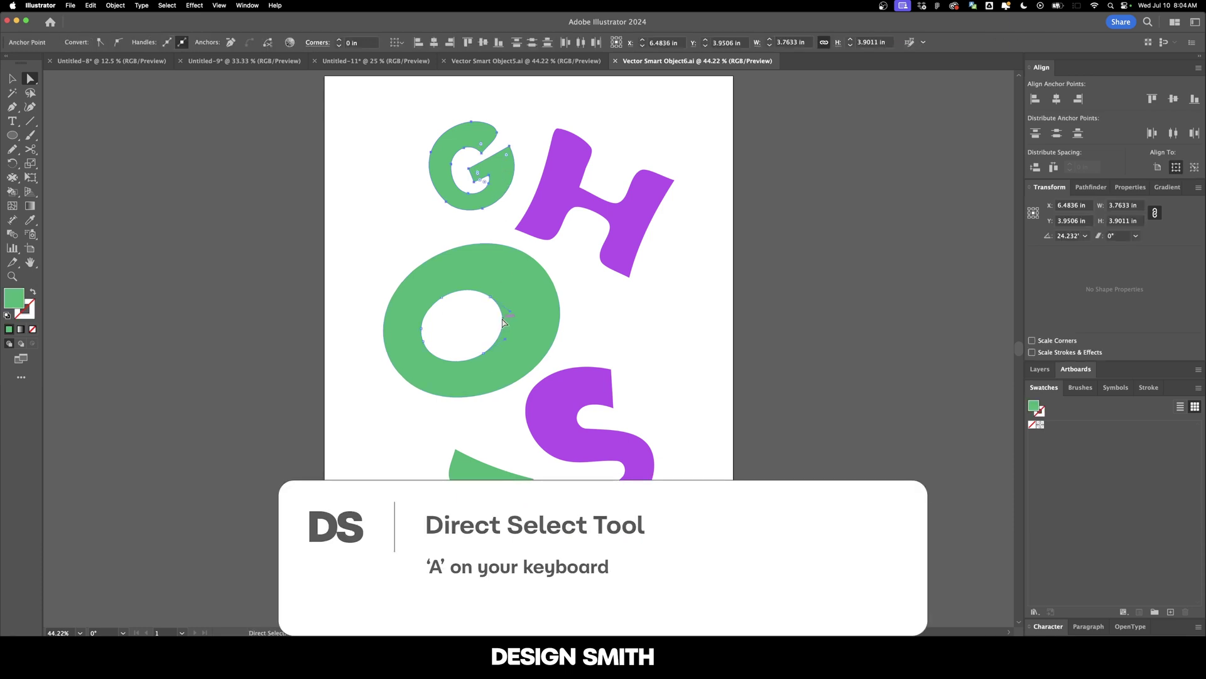
left_click(462, 462, "shift")
double_click(16, 300)
left_click(884, 328)
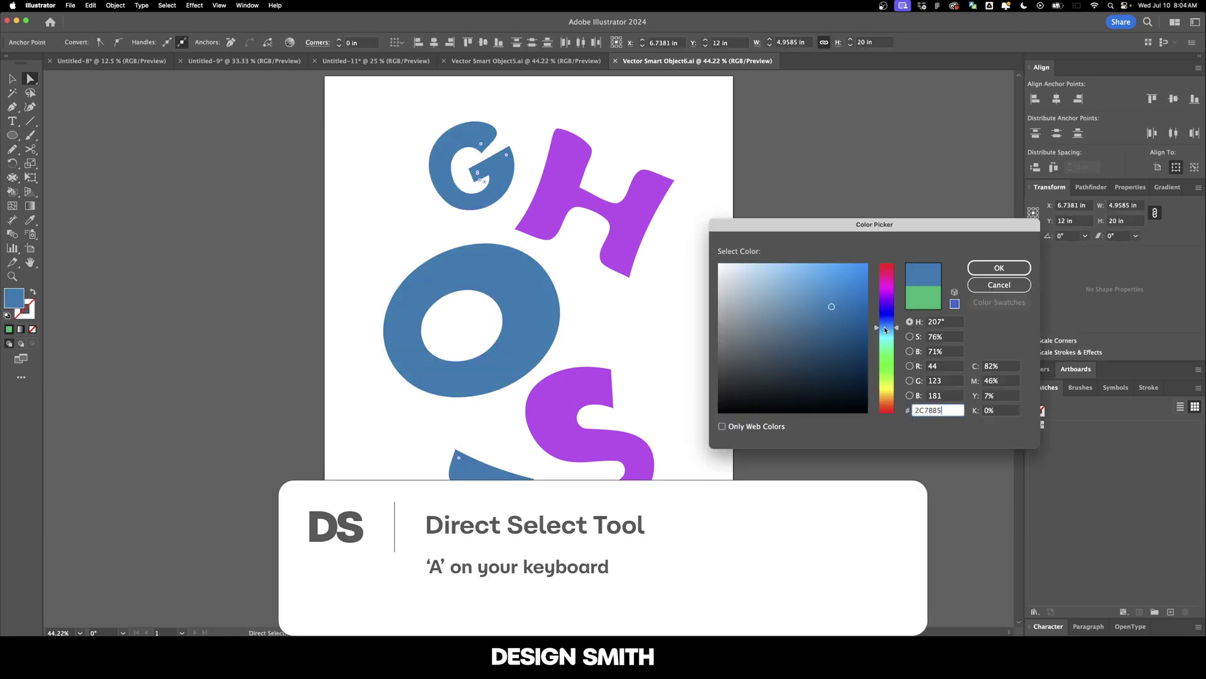
left_click(999, 268)
Recolour the H and S orange with hex EF9152, deselect everything, and save the smart object artwork
left_click(578, 389)
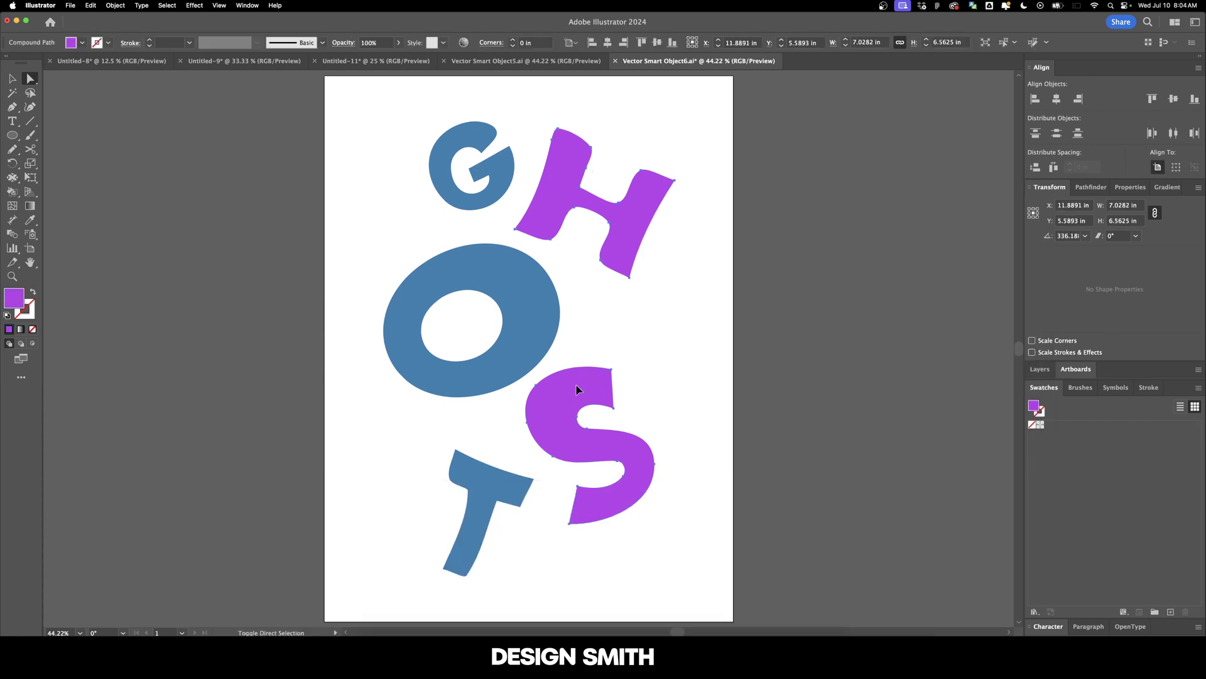
double_click(14, 298)
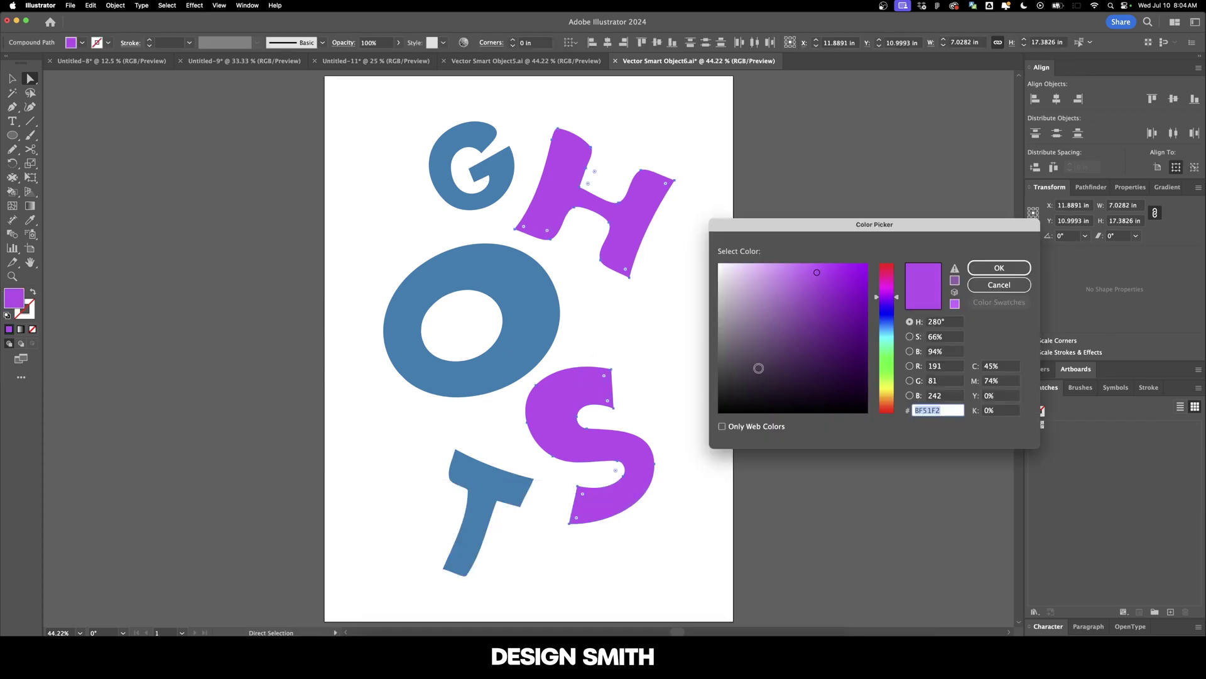
left_click(884, 402)
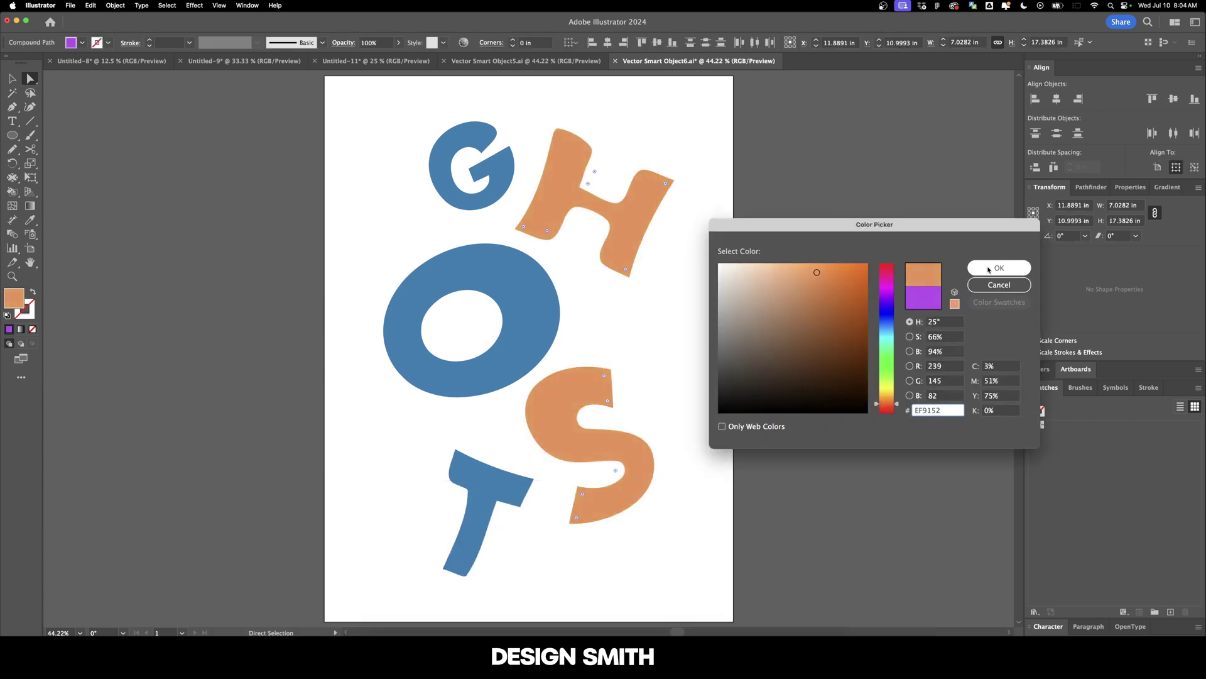
left_click(999, 267)
key("super+shift+a")
left_click(70, 5)
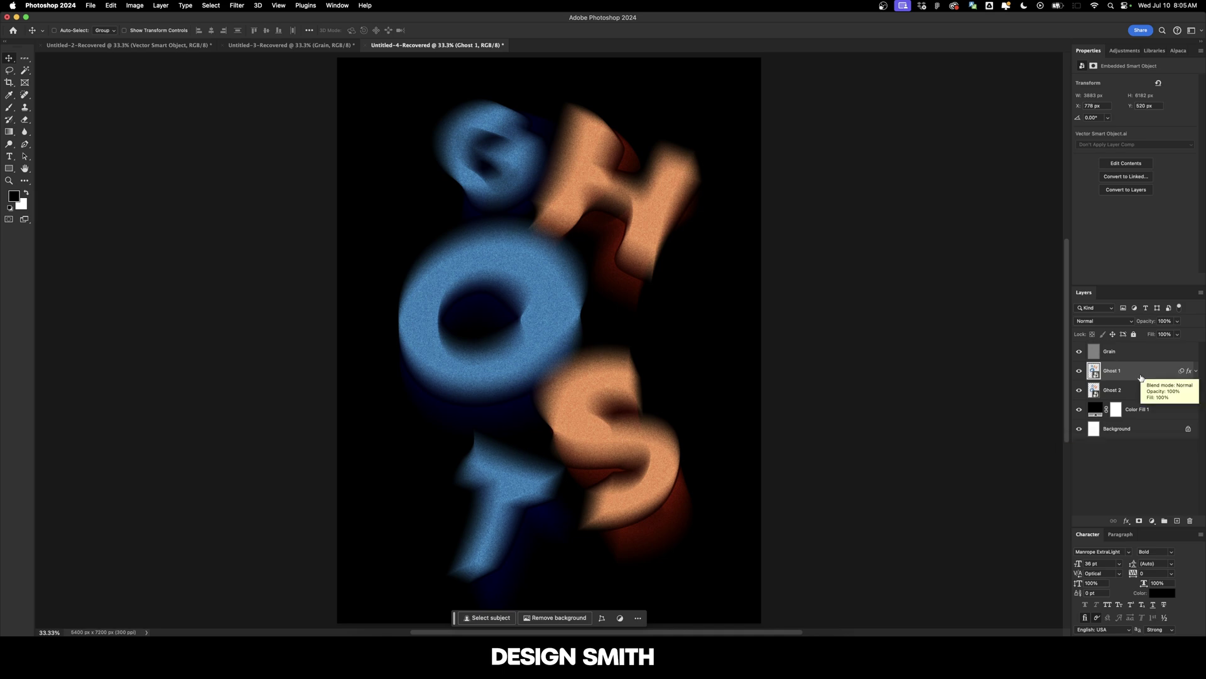
Back in Photoshop, add a Hue/Saturation adjustment layer above Ghost 1 and try shifting its hue to negative values
left_click(1151, 520)
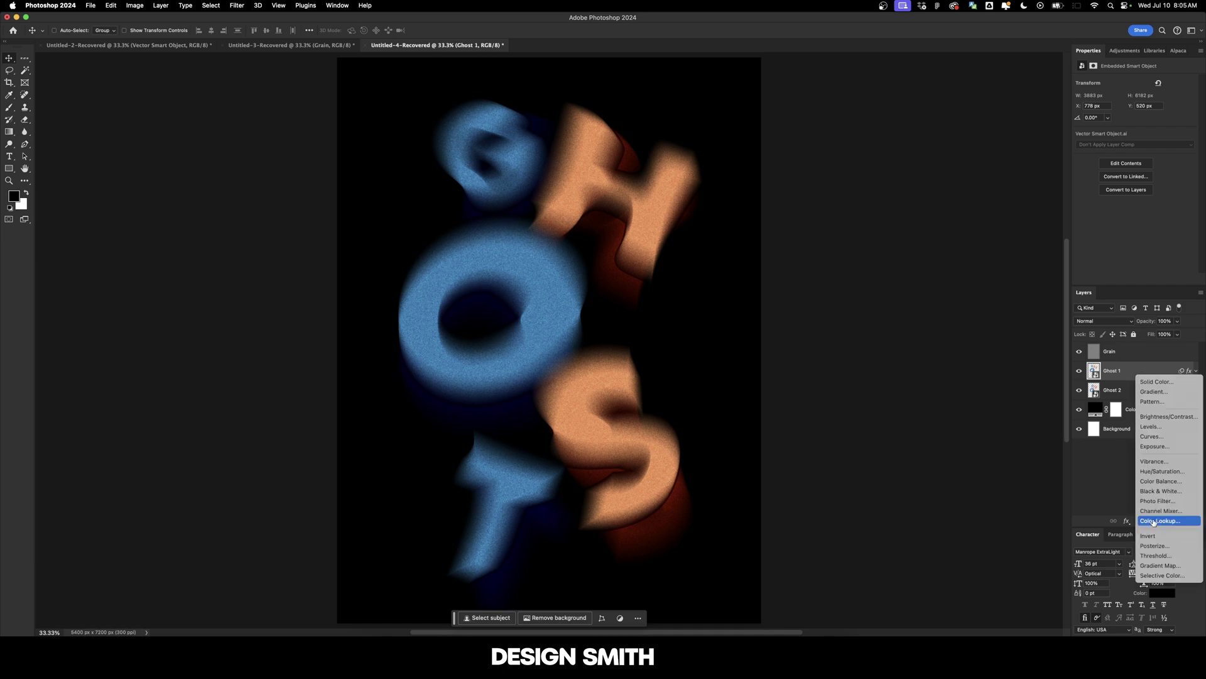
left_click(1162, 471)
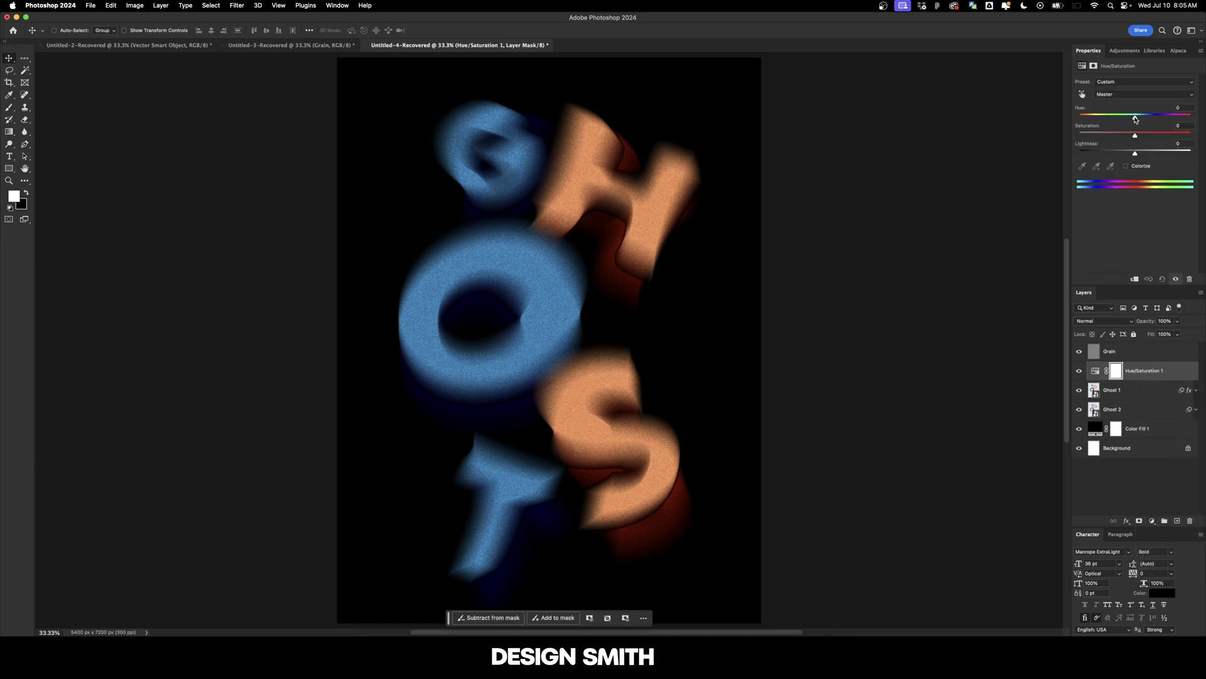
left_click_drag(1135, 118, 1096, 119)
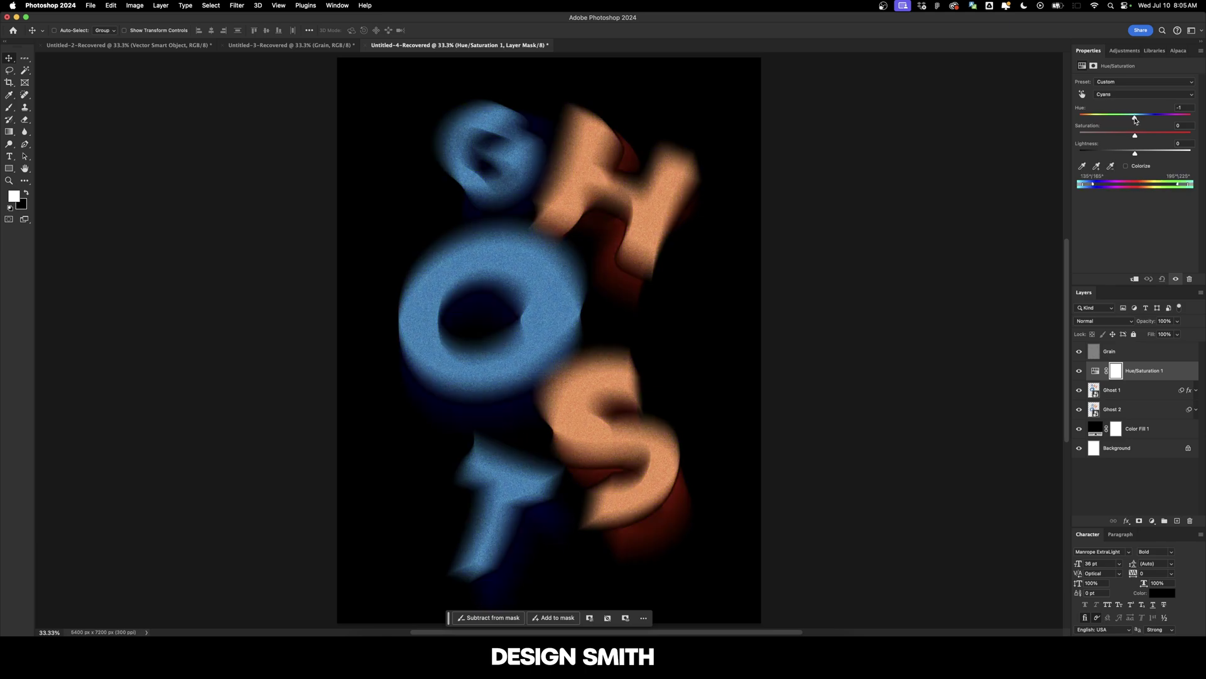
left_click_drag(1136, 120, 1091, 117)
mouse_move(1134, 118)
left_mouse_down()
mouse_move(1177, 118)
mouse_move(1123, 118)
left_mouse_up()
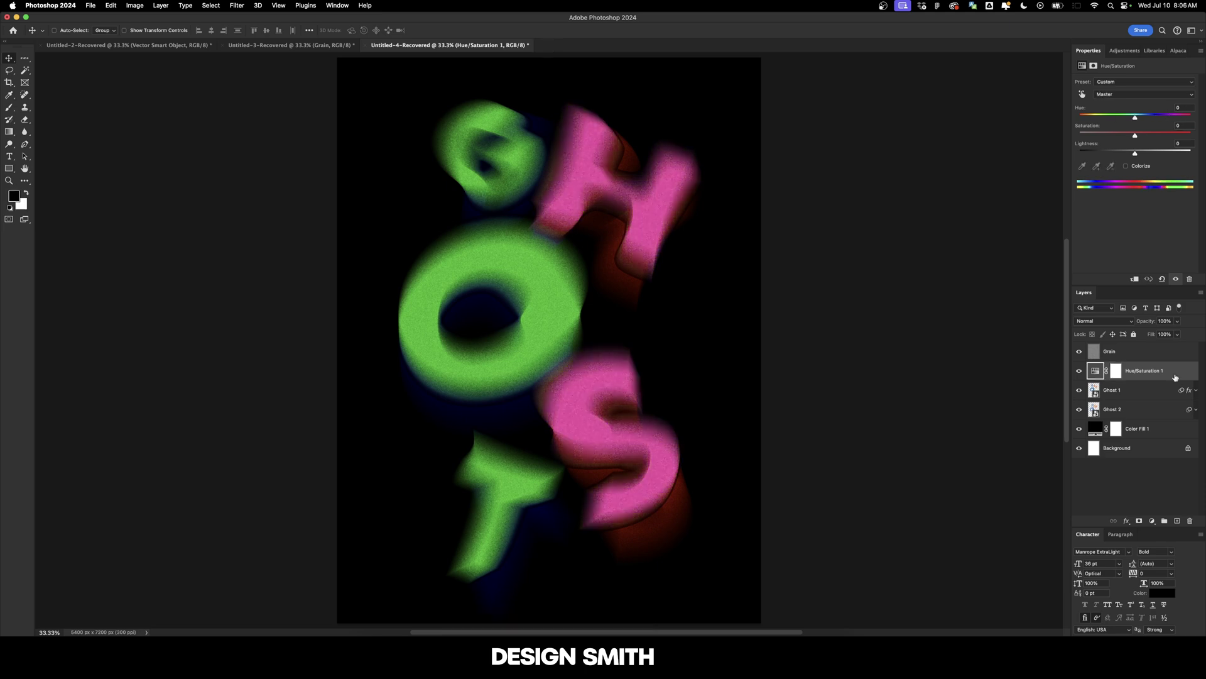